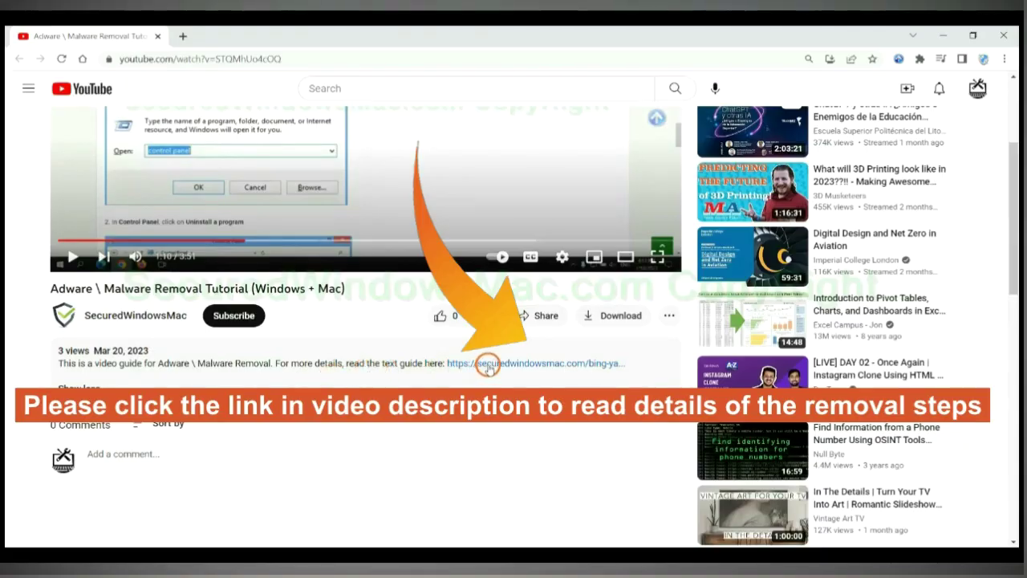
Step: Open the securedwindowsmac.com removal guide from the YouTube video description in a new tab
left_click(488, 365)
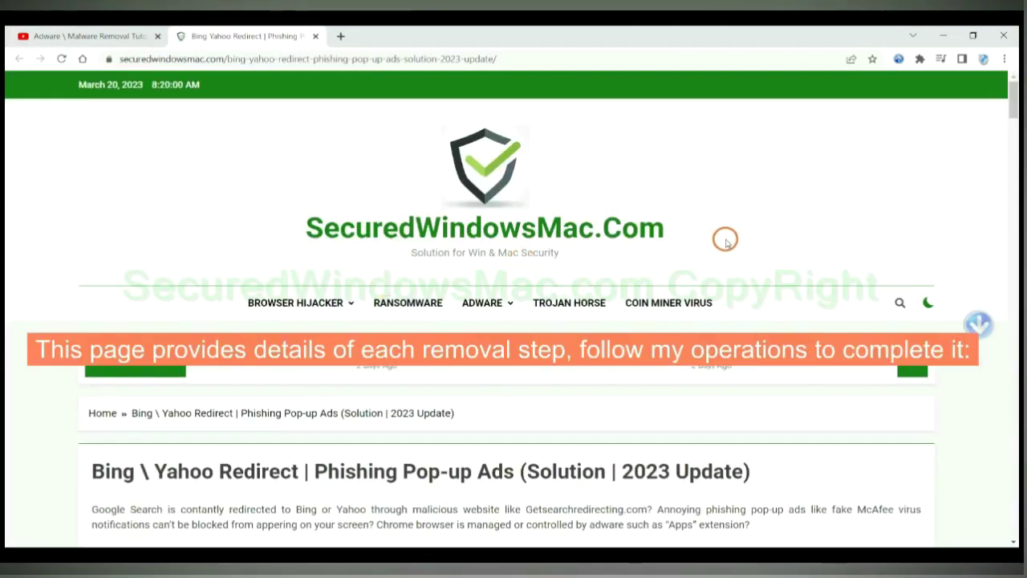
Step: Scroll the guide down to the Instant Automatic Removal section with the SpyHunter free-trial downloads
scroll(726, 241, "down", 15)
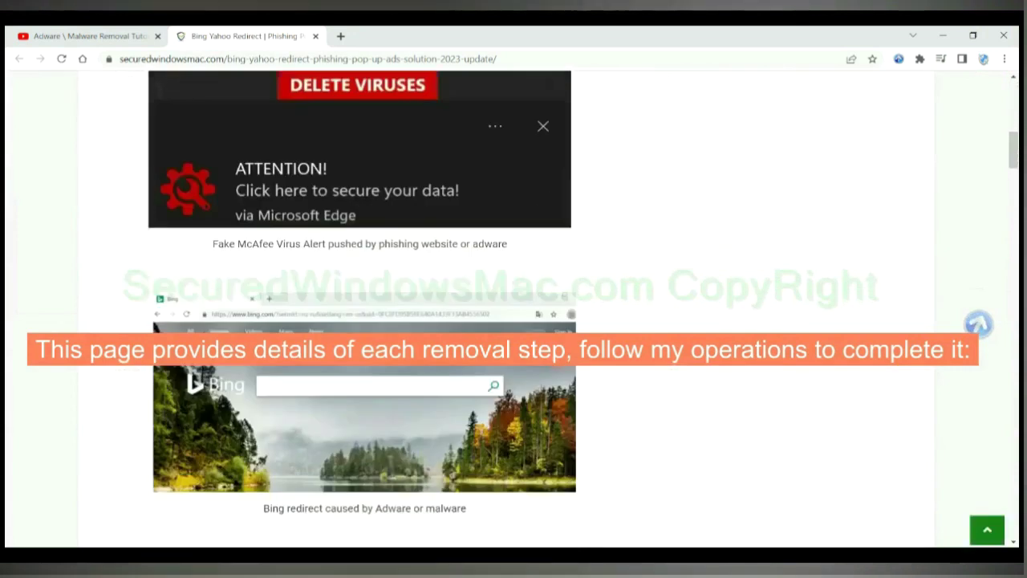
scroll(559, 353, "down", 2)
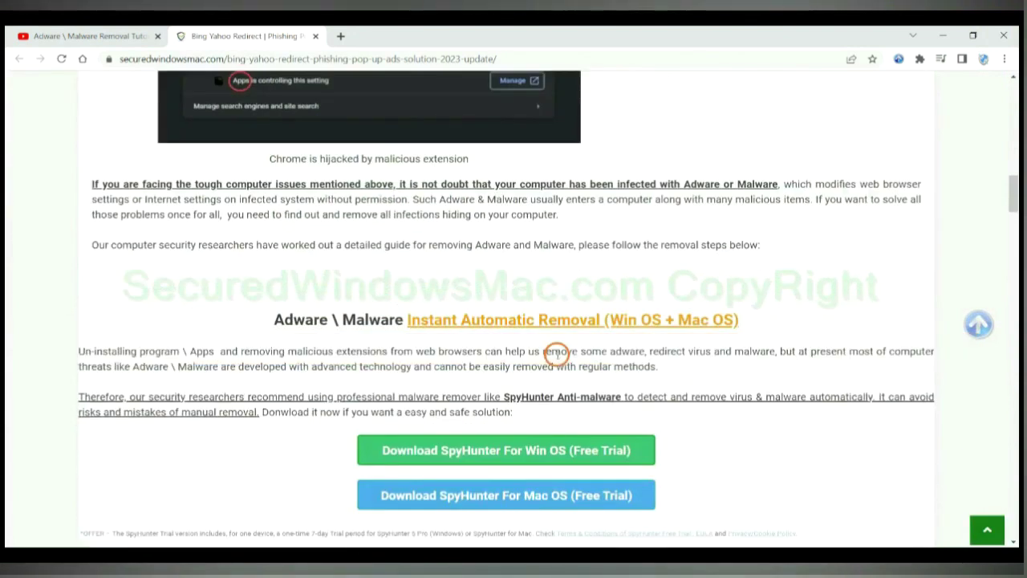
scroll(555, 354, "down", 1)
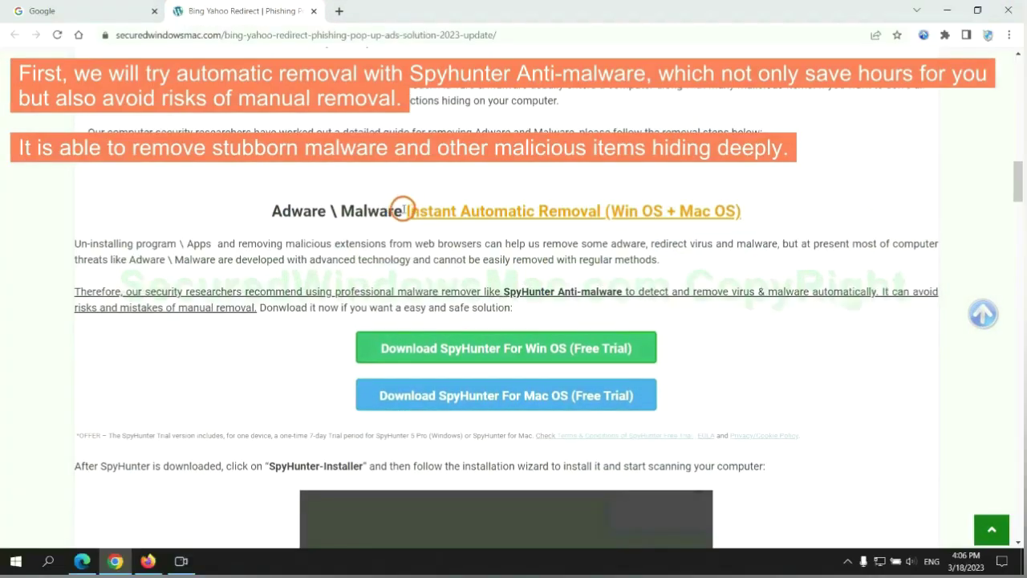
left_click_drag(404, 209, 602, 211)
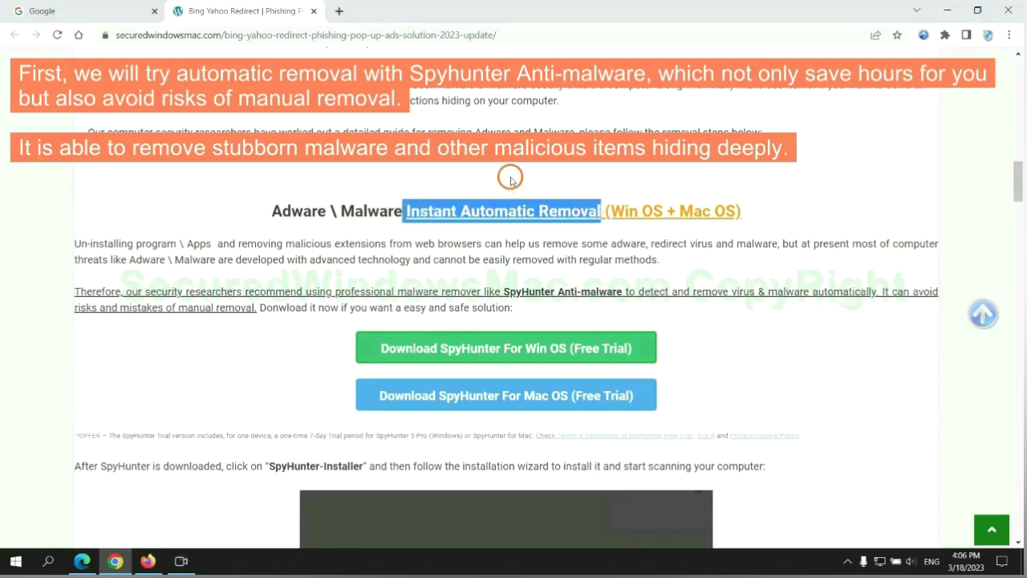
left_click(510, 175)
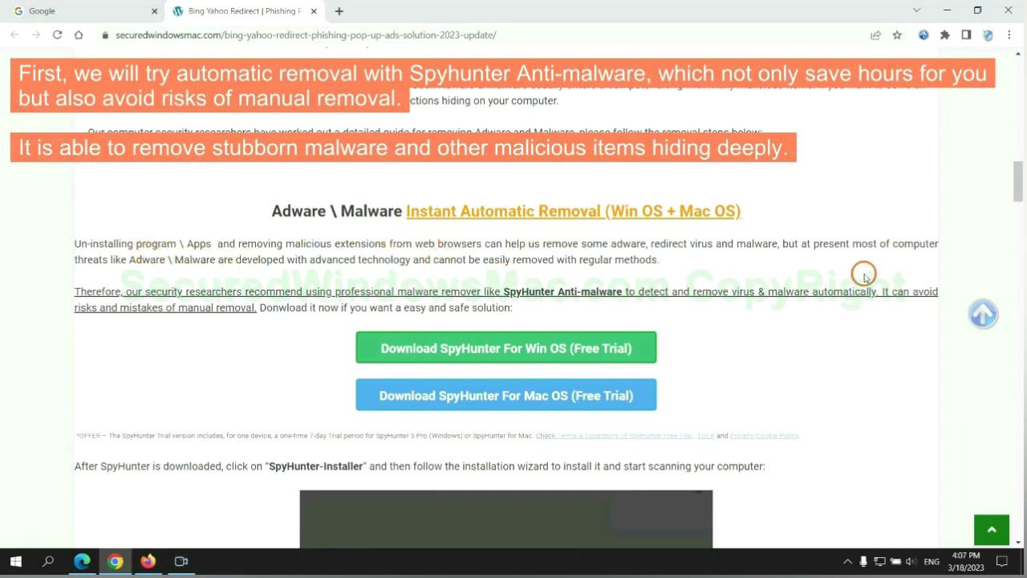
scroll(505, 295, "down", 1)
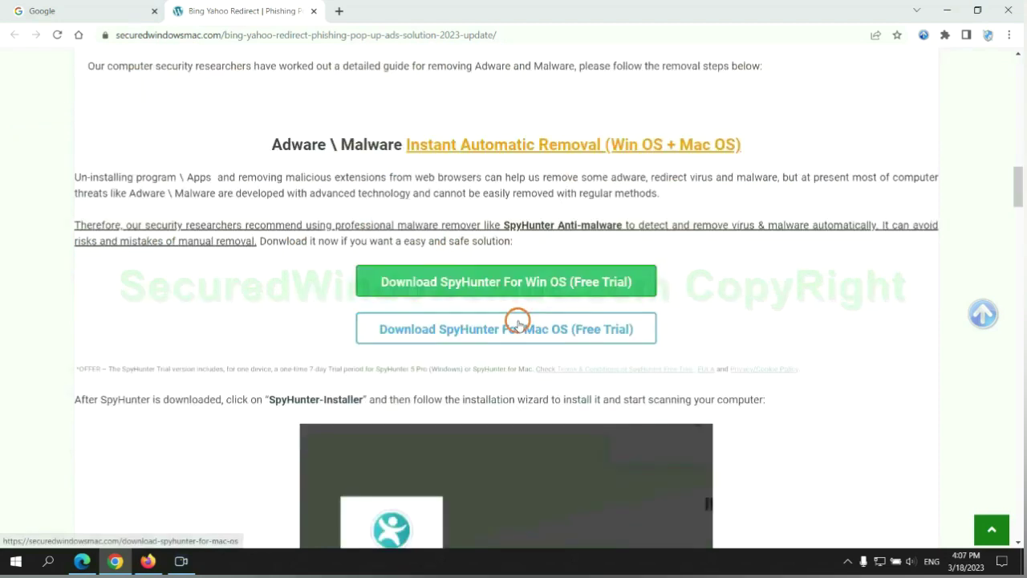
scroll(517, 322, "down", 2)
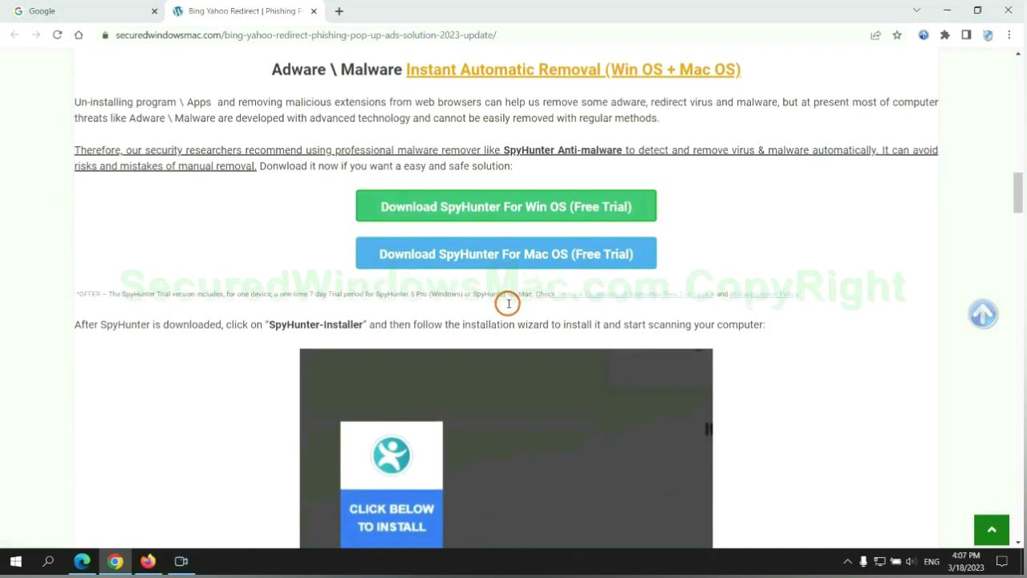
Step: Download the SpyHunter Windows free trial, keep and run the installer, and accept the EULA
left_click(517, 150)
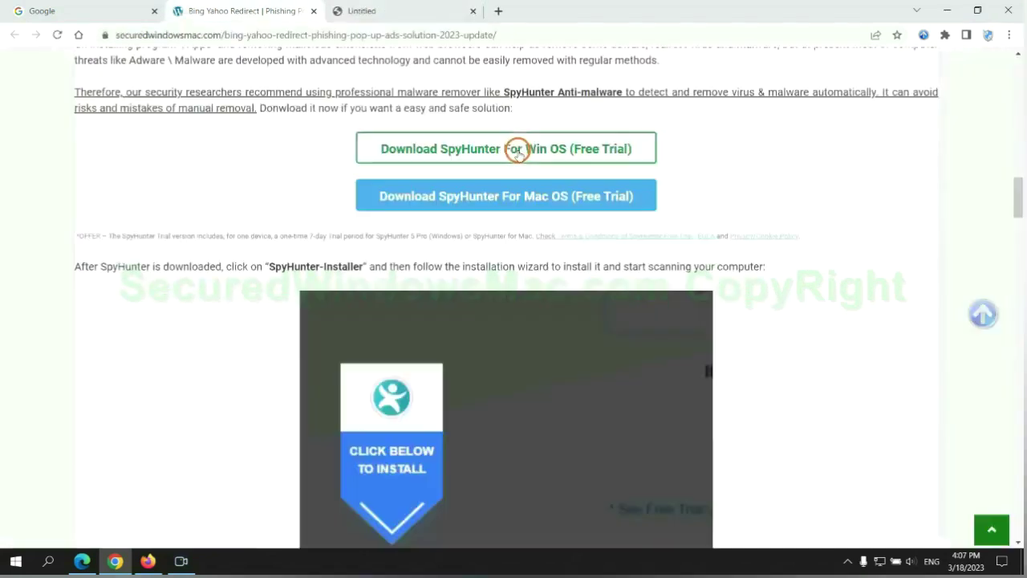
left_click(249, 526)
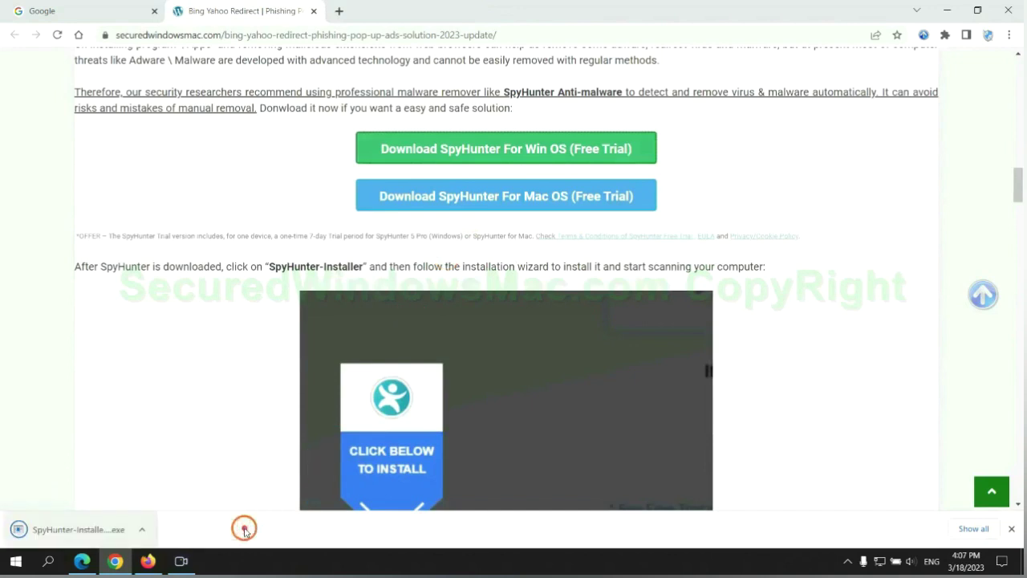
left_click(97, 530)
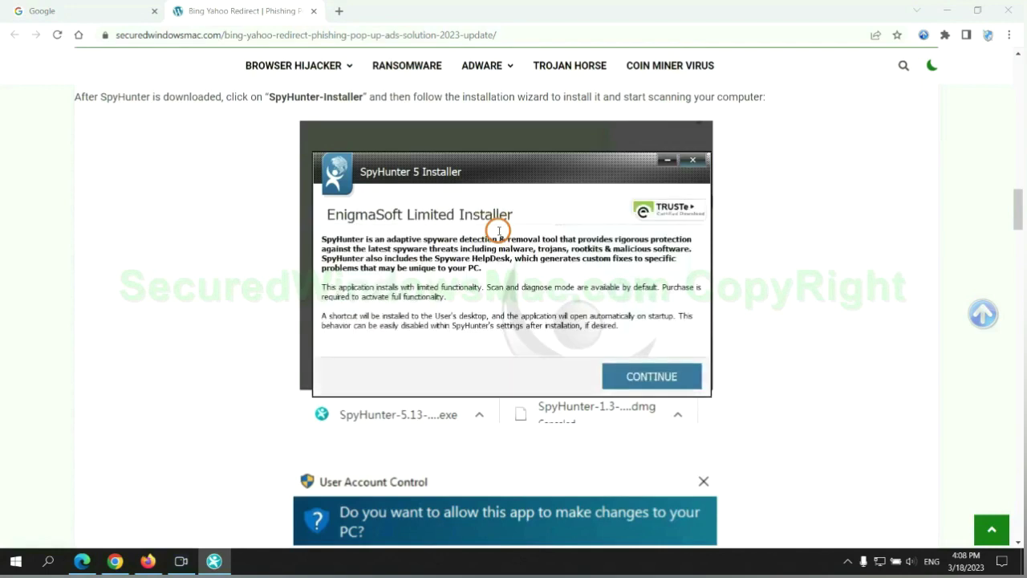
left_click(674, 375)
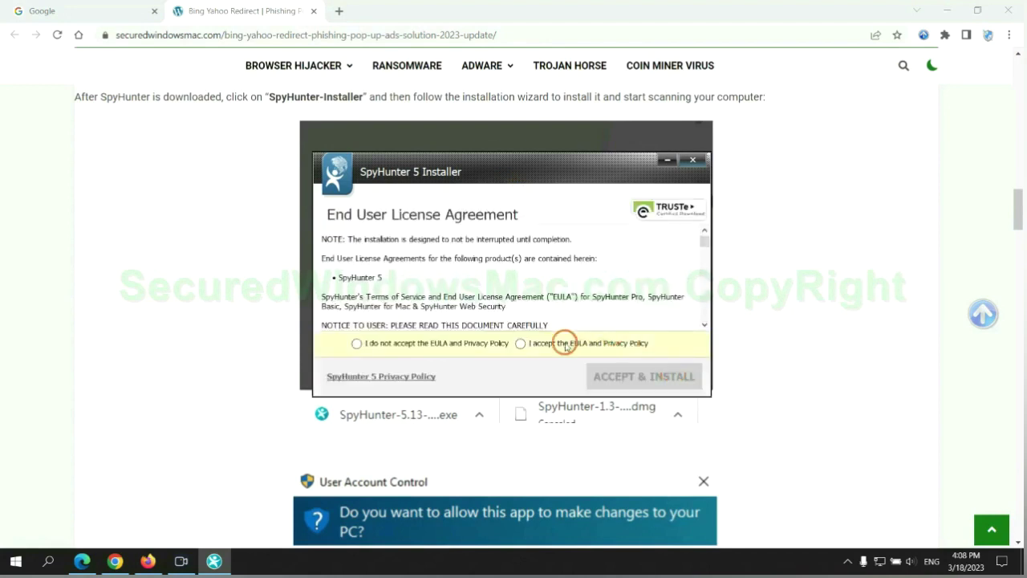
left_click(520, 343)
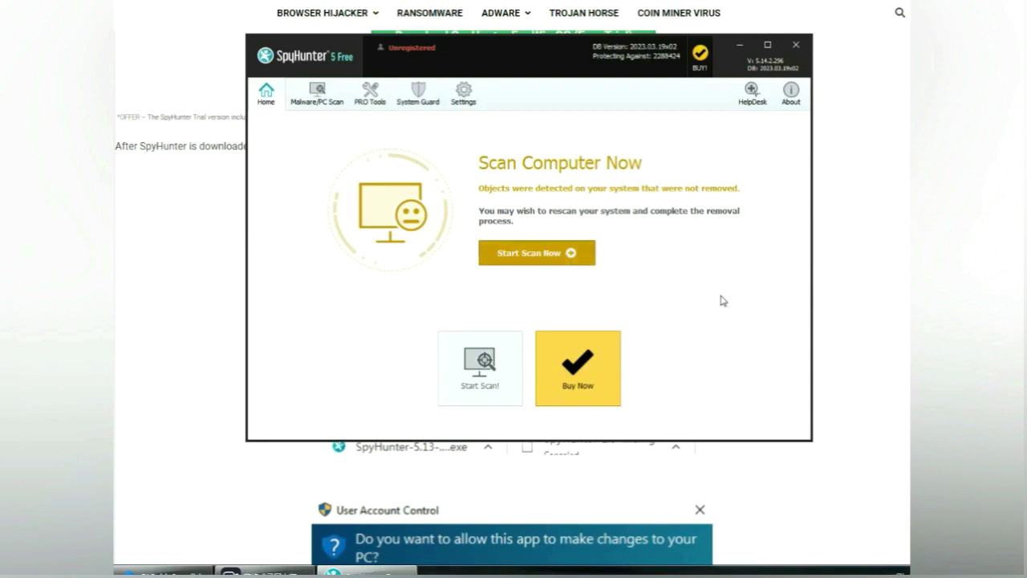
Step: Run a SpyHunter 5 scan, proceed with the 783 detections, and pick the 7-day free trial
left_click(537, 253)
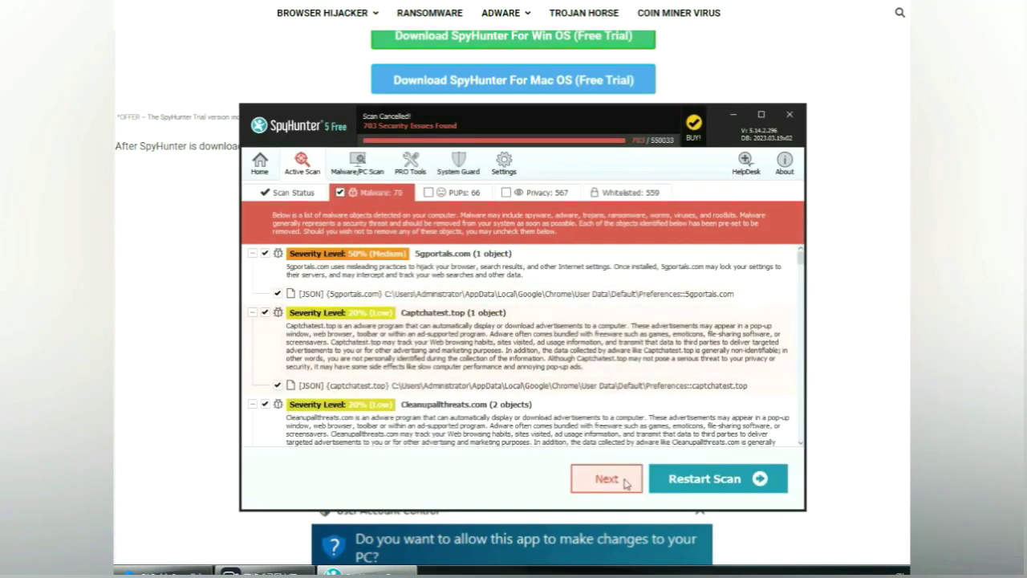
left_click(607, 479)
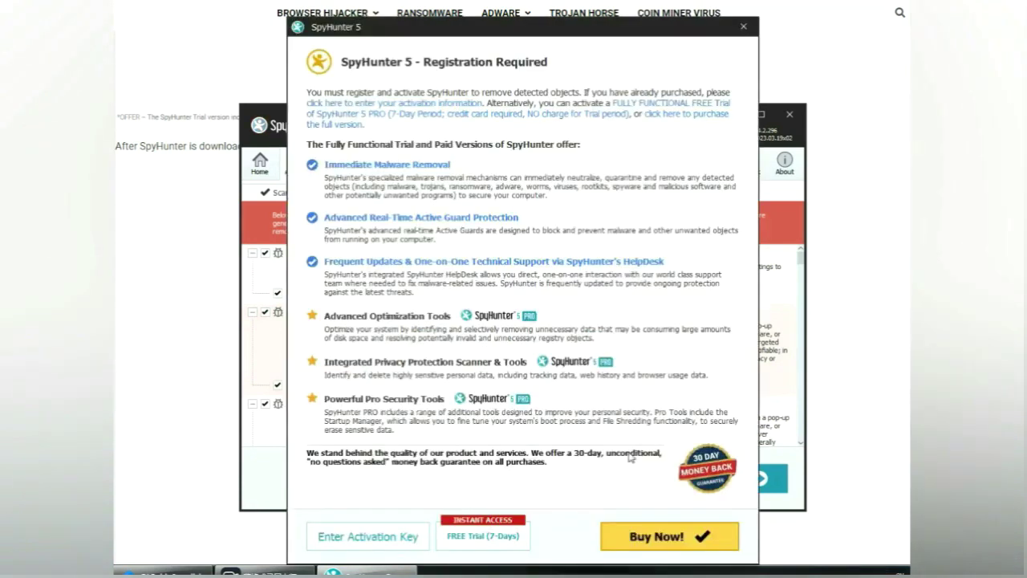
left_click(485, 536)
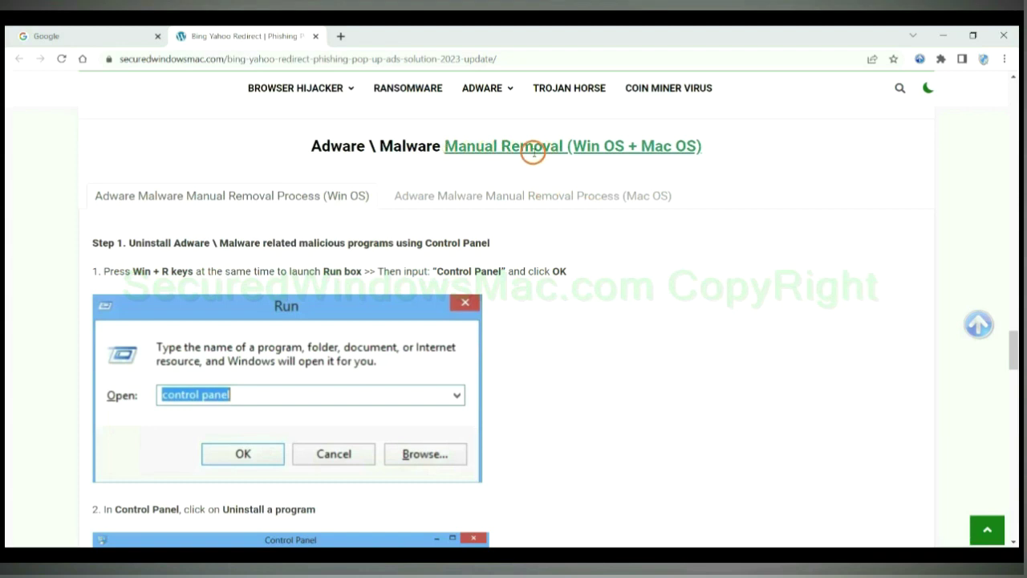
Step: Highlight the Win OS and Mac OS manual removal headings and view the Mac OS steps
left_click_drag(580, 149, 627, 148)
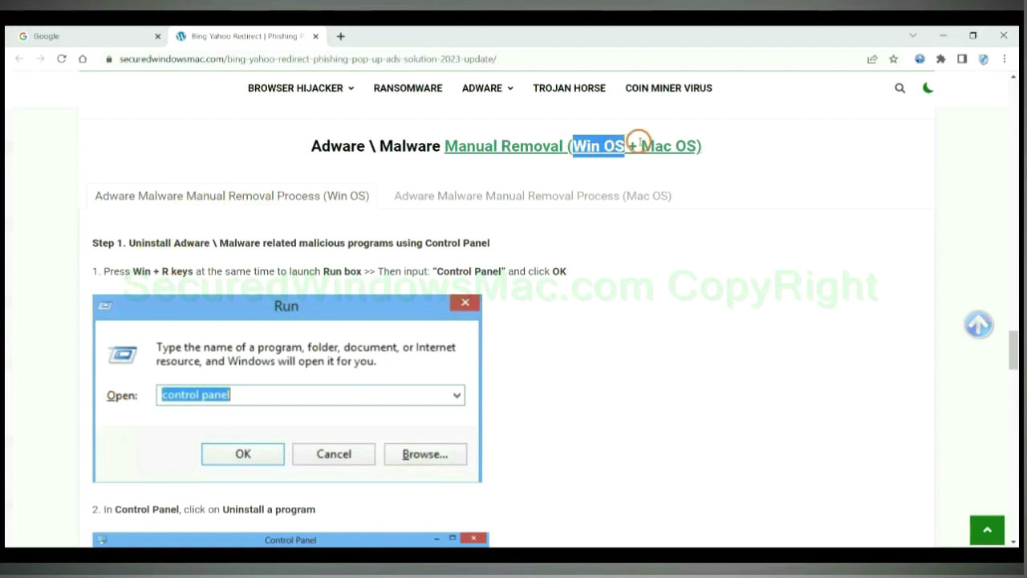
left_click_drag(639, 146, 696, 146)
left_click(526, 194)
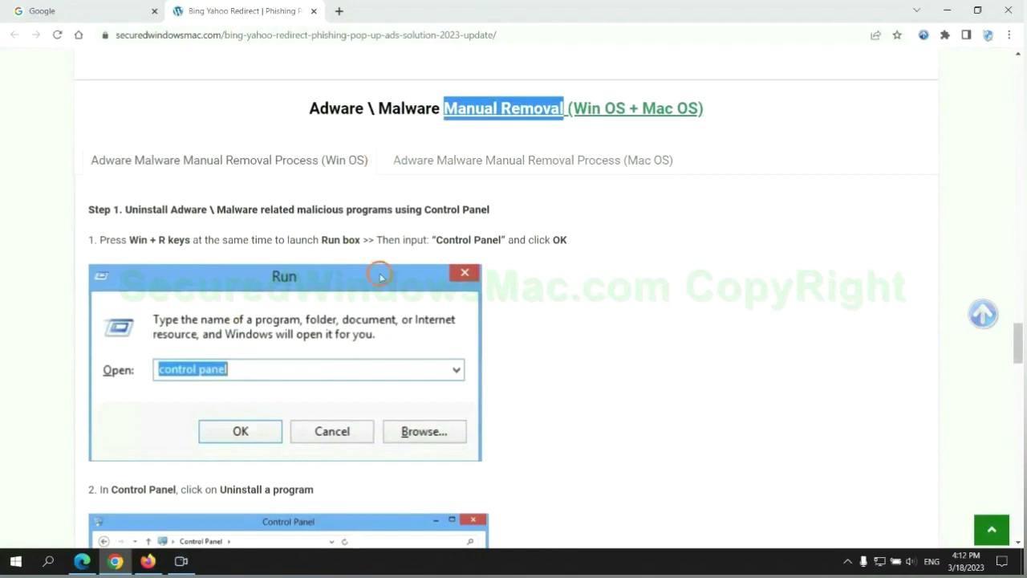
Step: Scroll to Windows Step 1, highlighting the instruction to uninstall malicious programs via Control Panel
scroll(382, 277, "up", 1)
scroll(382, 281, "up", 1)
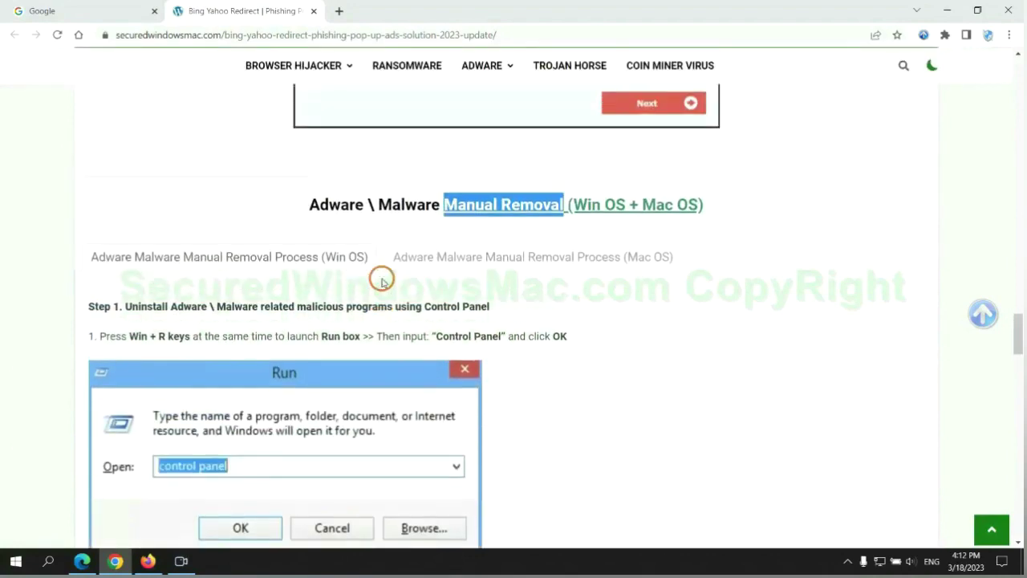
scroll(313, 261, "down", 2)
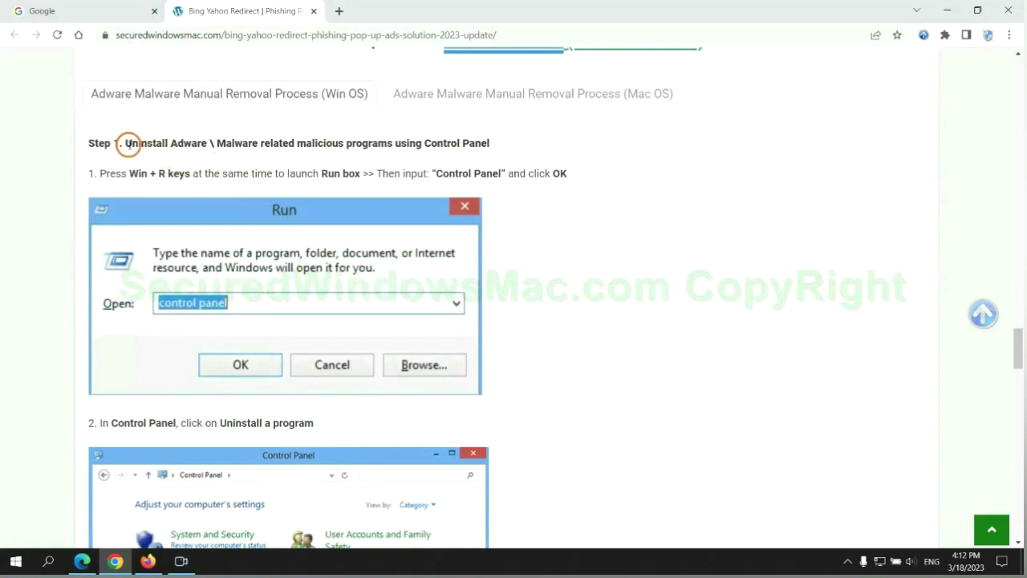
left_click_drag(126, 144, 389, 146)
left_click(680, 209)
scroll(638, 209, "down", 2)
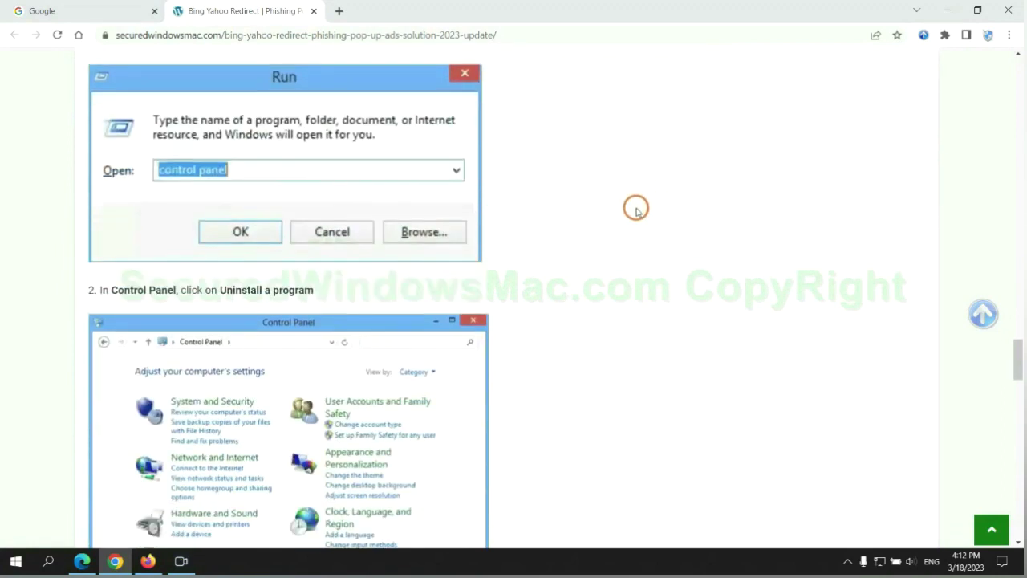
Step: Launch Control Panel from Run and show Lantern's uninstall option in the installed programs list
key("super+r")
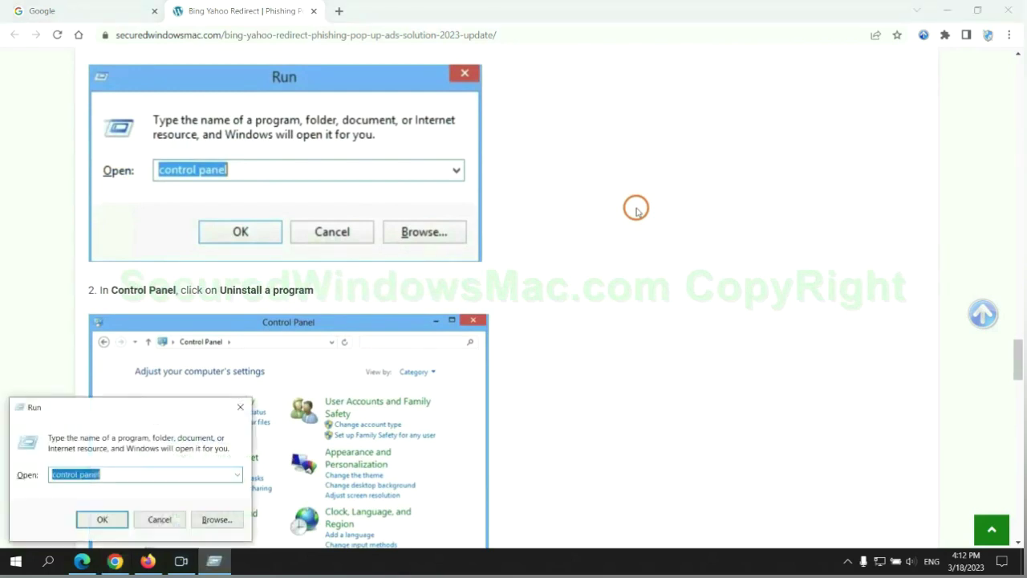
type("cont")
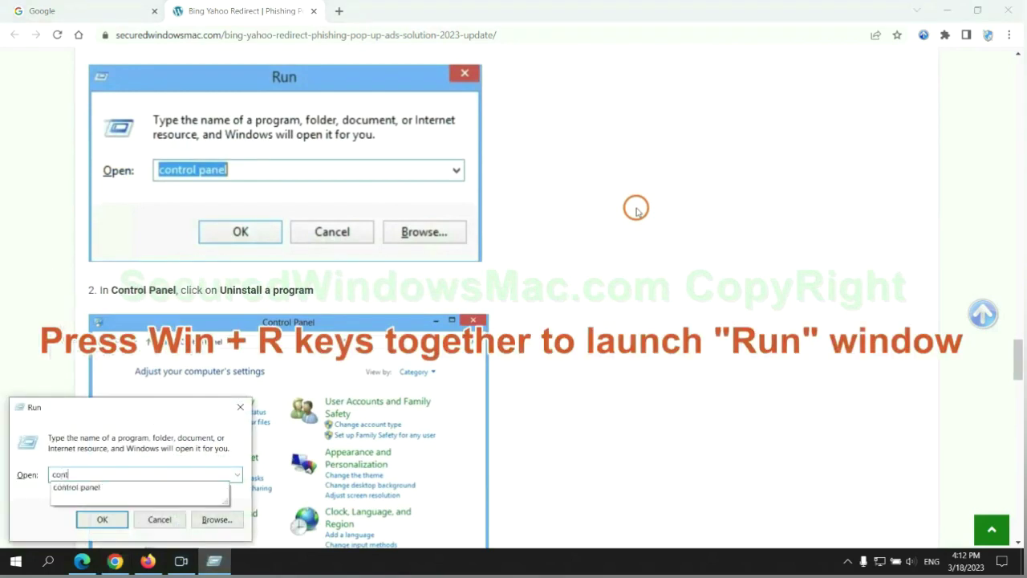
type("rol panel")
key("Return")
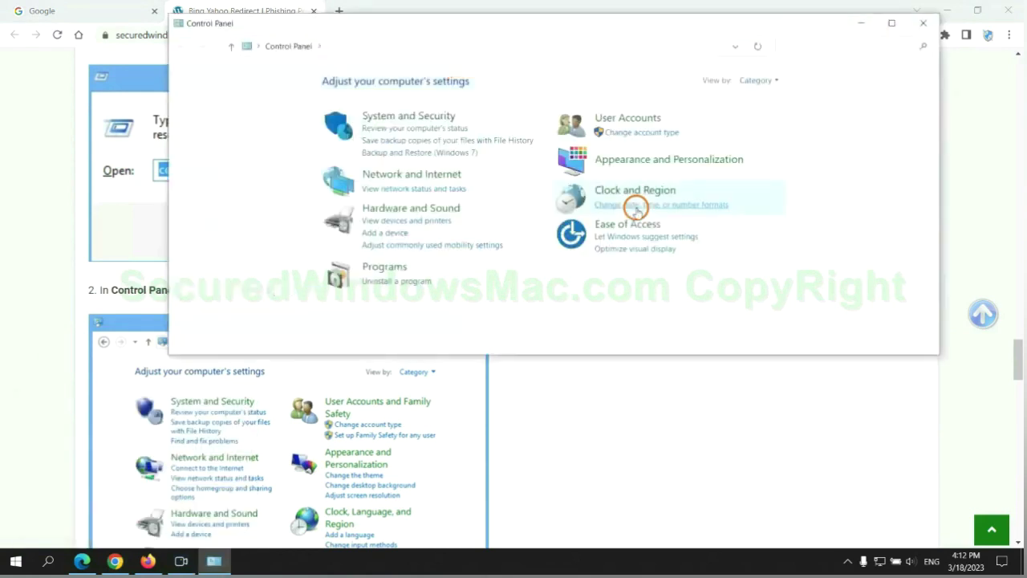
left_click(406, 281)
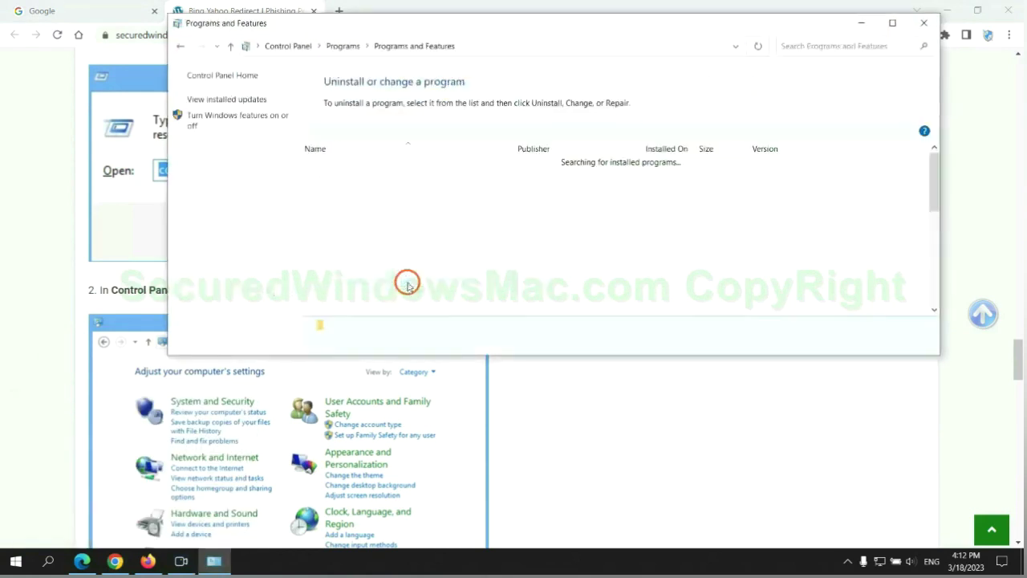
right_click(338, 190)
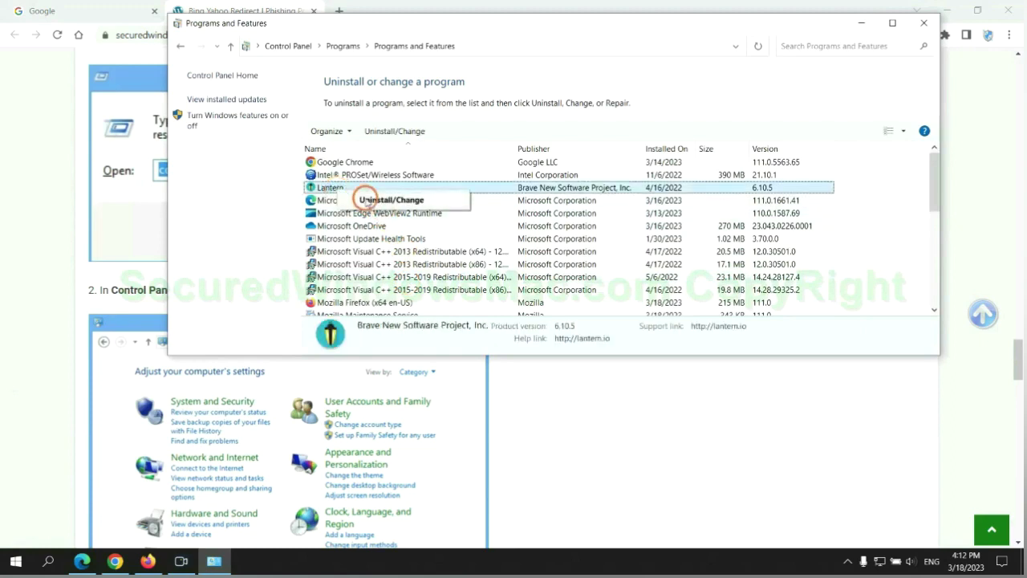
Step: Close Programs and Features, review the Step 2 malicious-extension instructions, and switch to Microsoft Edge
left_click(924, 22)
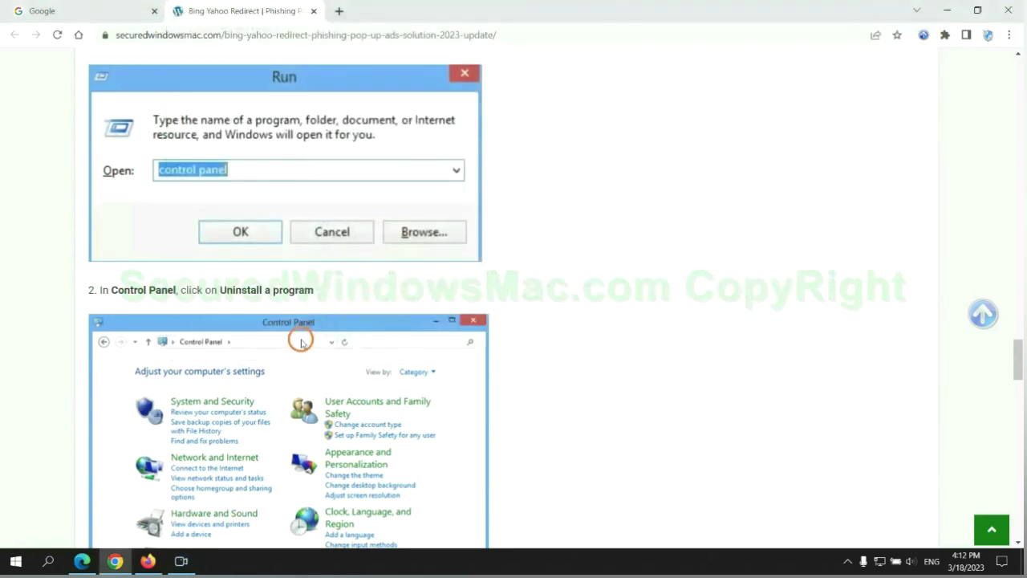
scroll(301, 343, "down", 5)
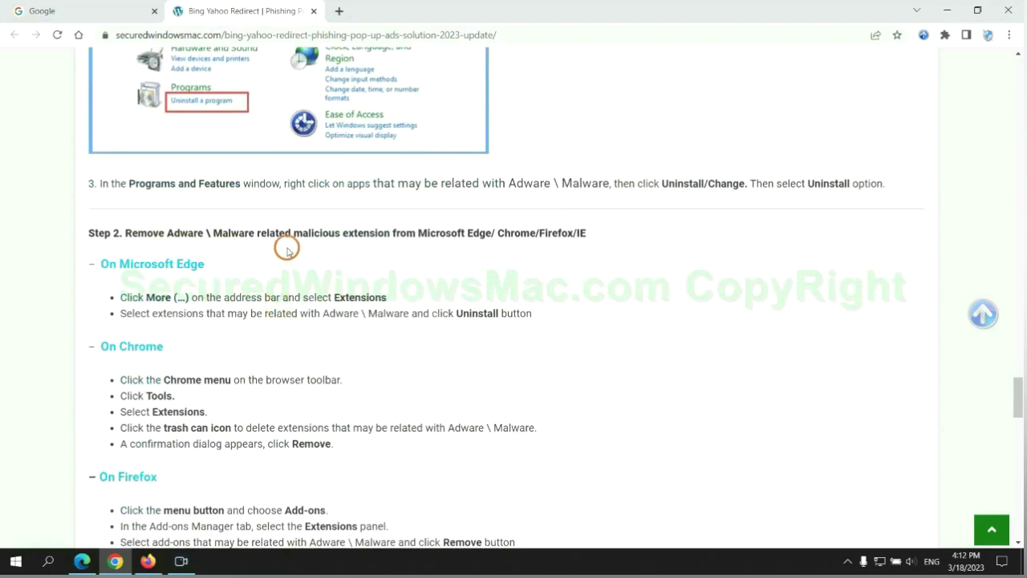
left_click_drag(290, 235, 394, 234)
left_click(405, 249)
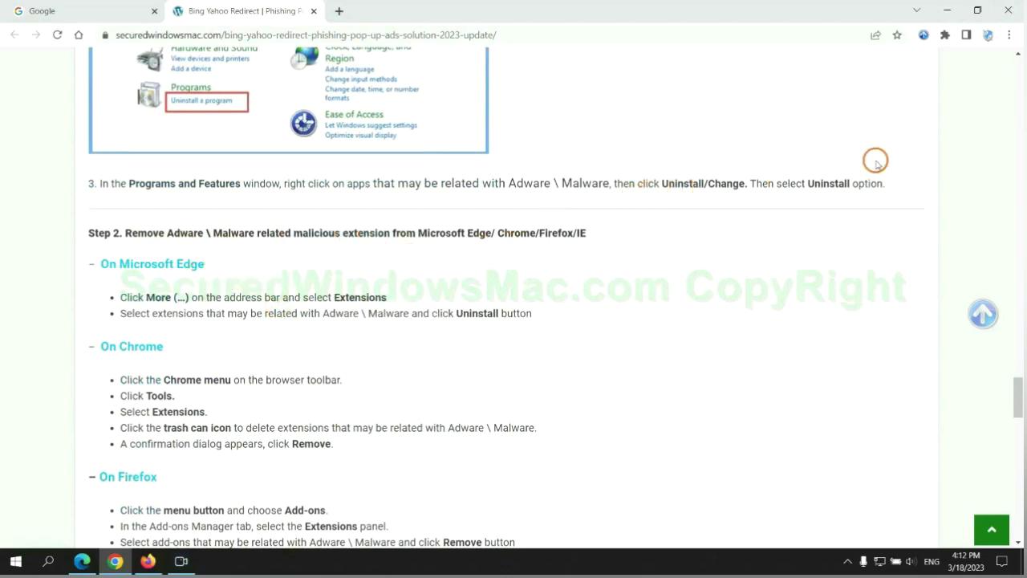
left_click(81, 559)
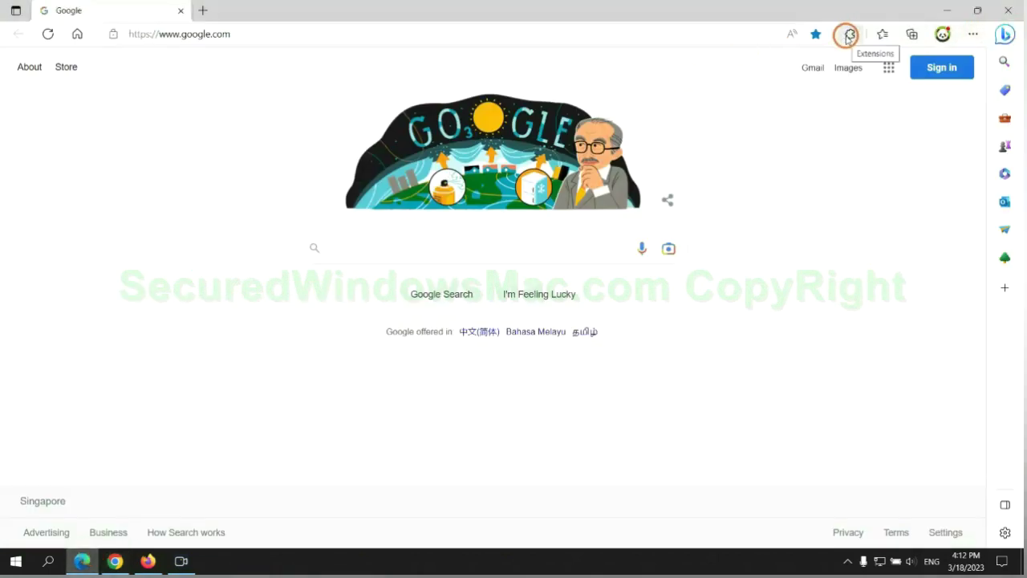
Step: Remove McAfee WebAdvisor on Edge's Manage extensions page, then close that page
left_click(849, 36)
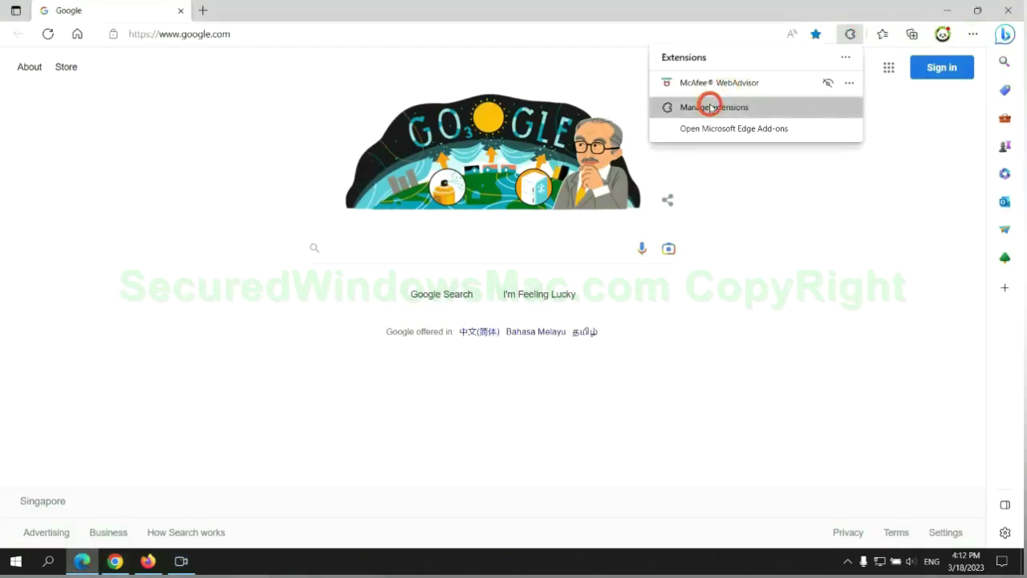
left_click(710, 108)
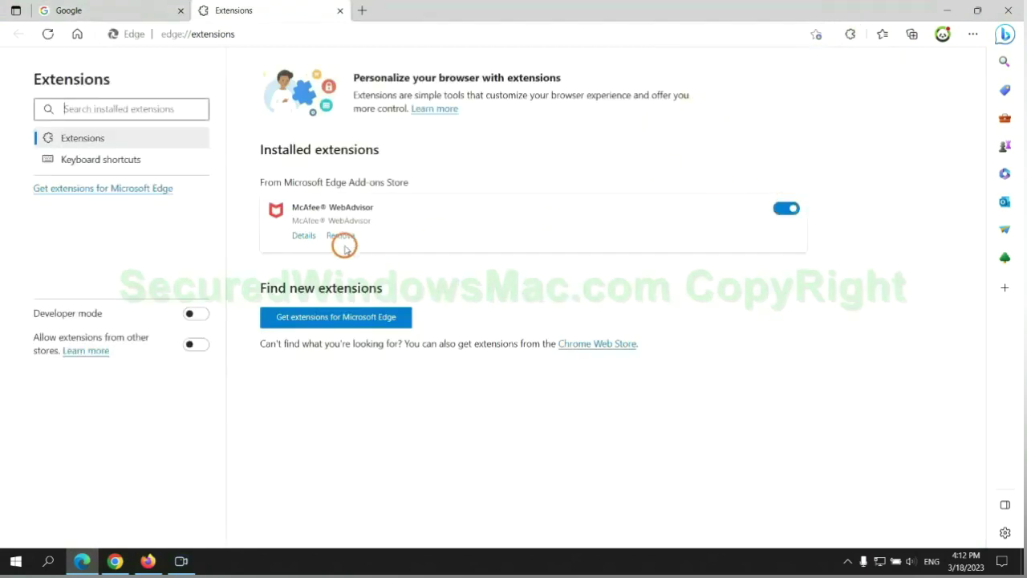
left_click(340, 237)
left_click(736, 127)
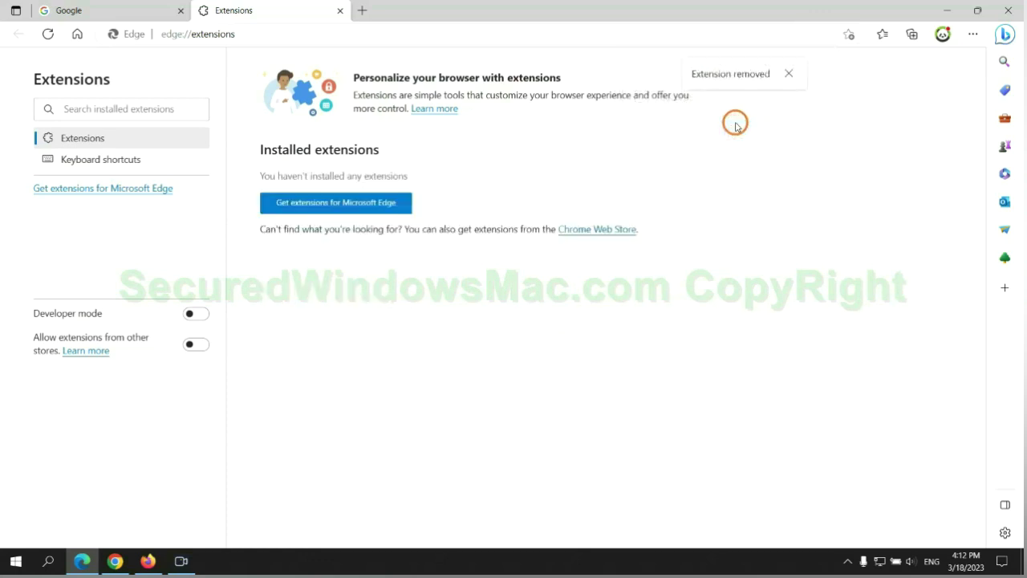
left_click(340, 11)
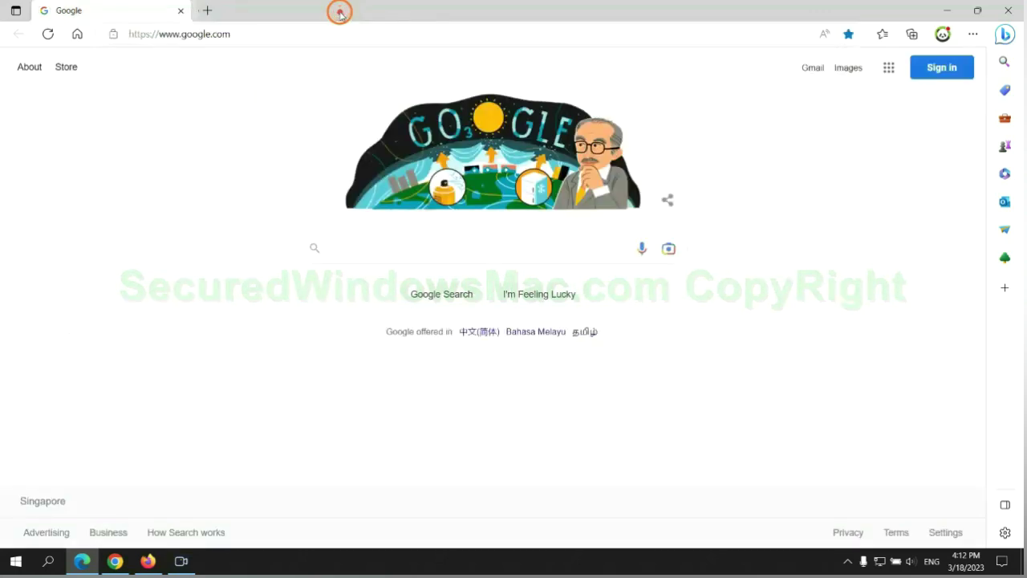
Step: In Chrome, remove the Ecosia extension via Manage extensions and close its goodbye tab
left_click(119, 561)
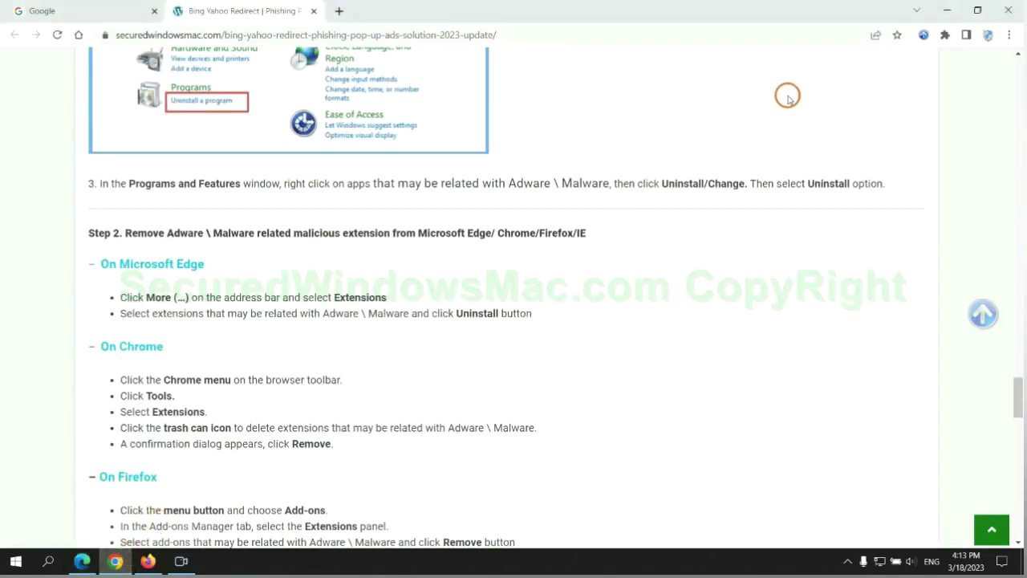
left_click(945, 37)
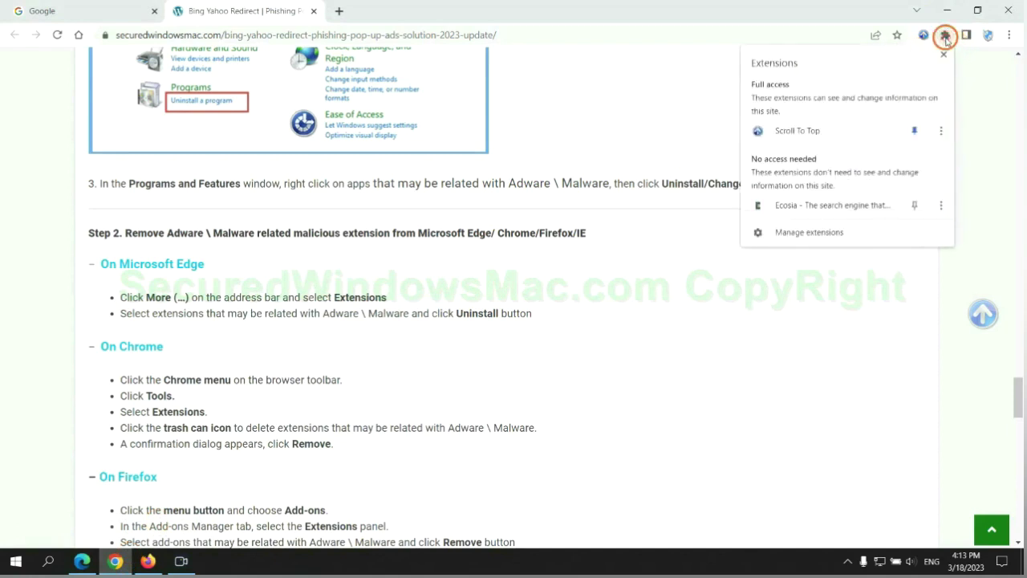
left_click(828, 236)
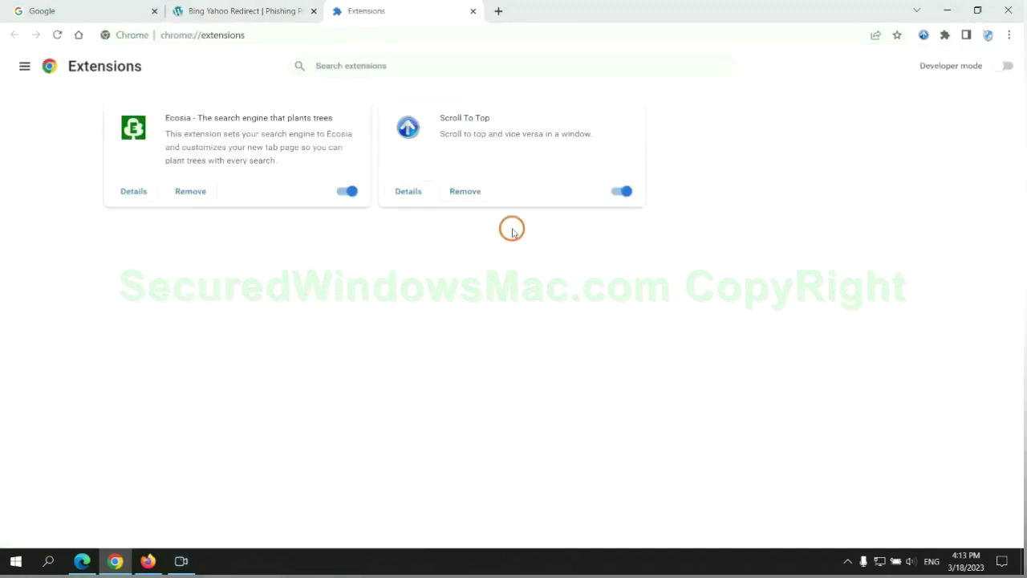
left_click(190, 191)
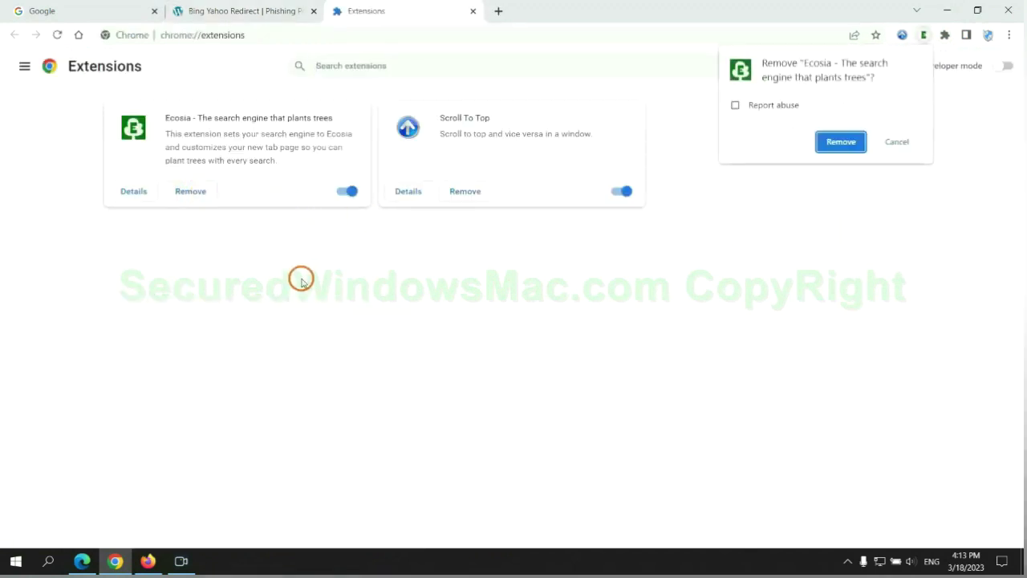
left_click(850, 142)
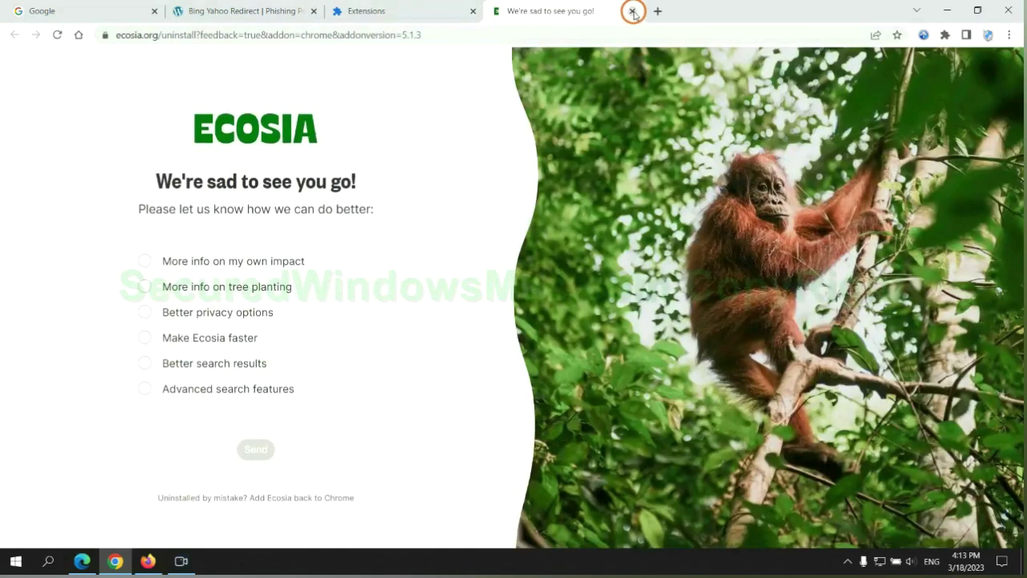
left_click(632, 10)
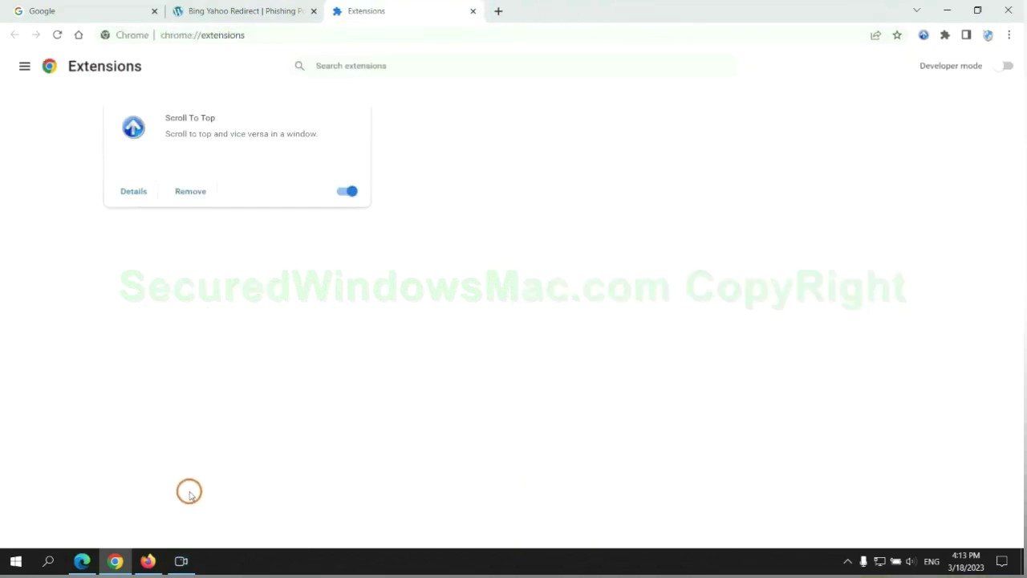
Step: In Firefox's Add-ons Manager, remove the Enhancer for YouTube™ extension and confirm
left_click(150, 560)
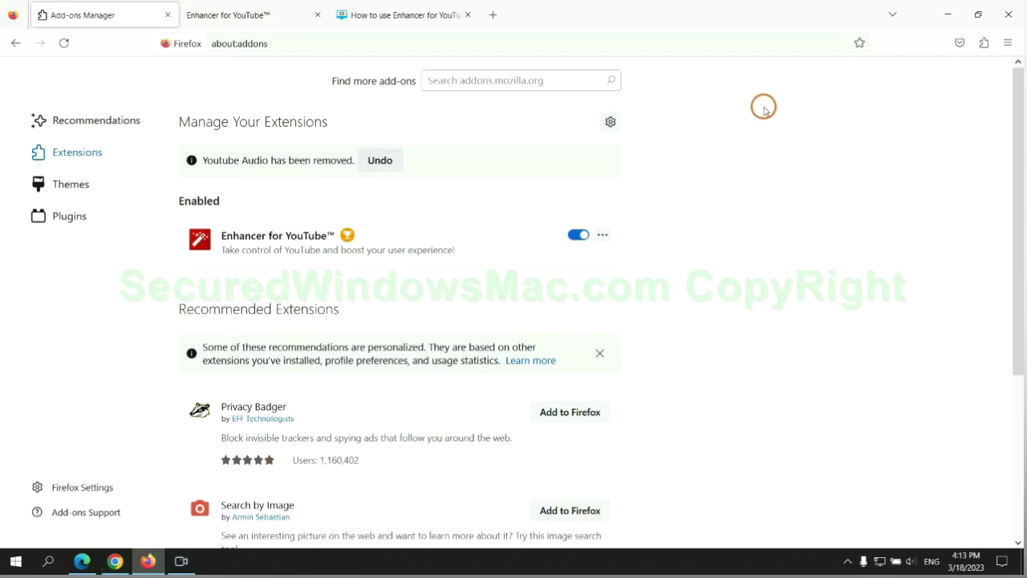
left_click(983, 44)
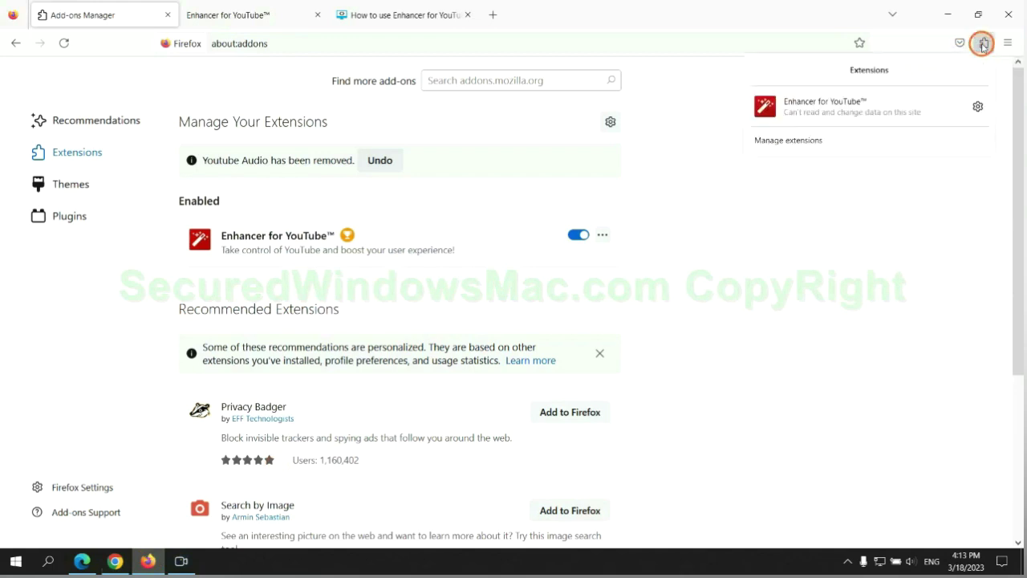
left_click(882, 136)
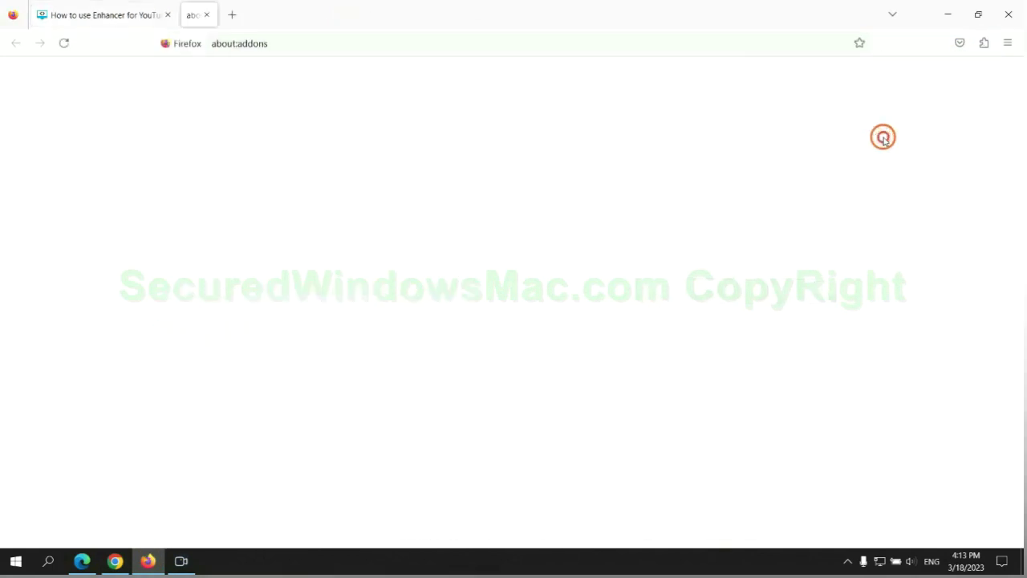
left_click(602, 195)
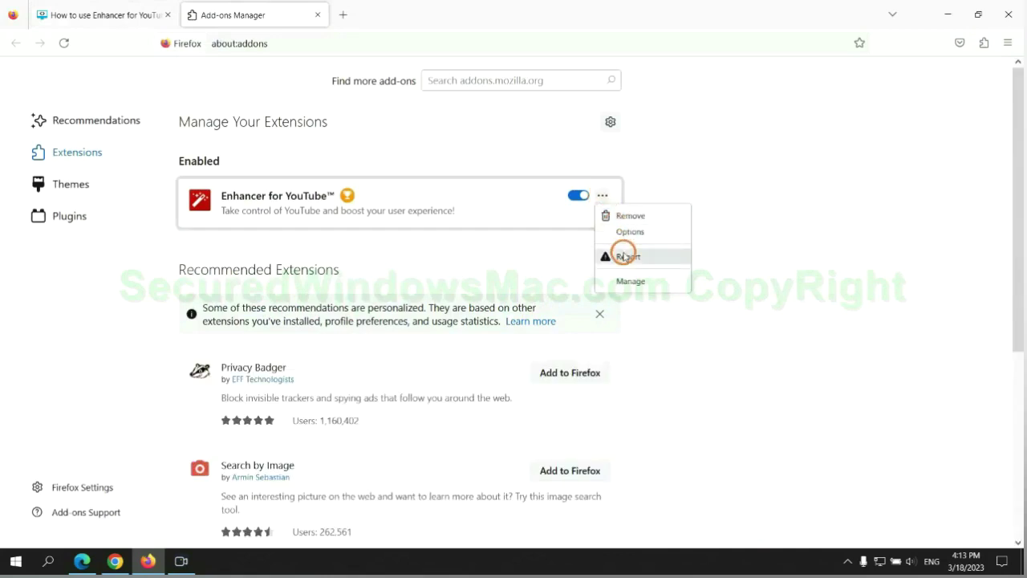
left_click(631, 217)
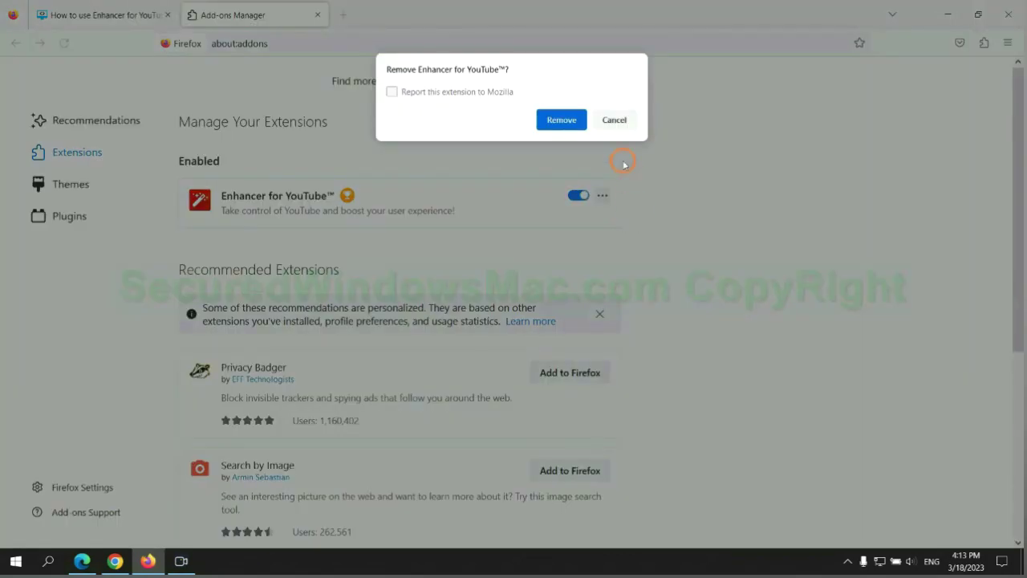
left_click(562, 121)
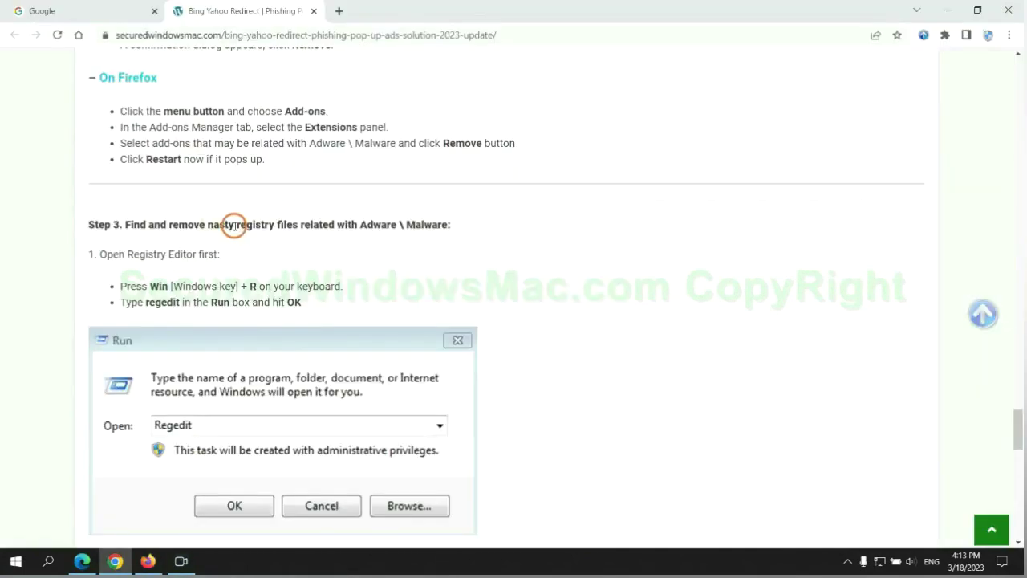
Step: Review the Step 3 registry instructions, then launch Registry Editor by running regedit
left_click_drag(236, 224, 299, 255)
left_click(299, 255)
scroll(298, 255, "down", 2)
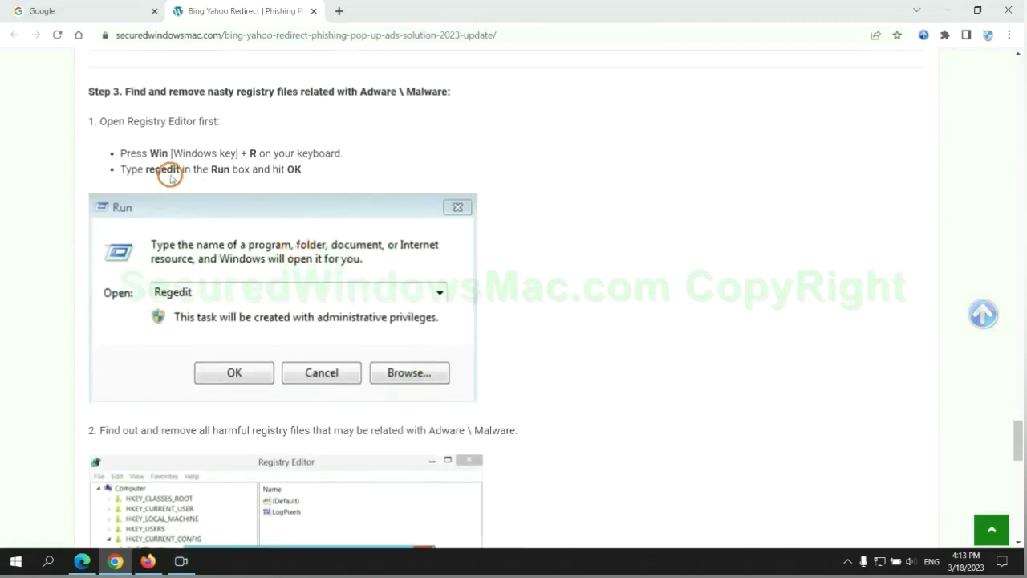
key("super+r")
type("re")
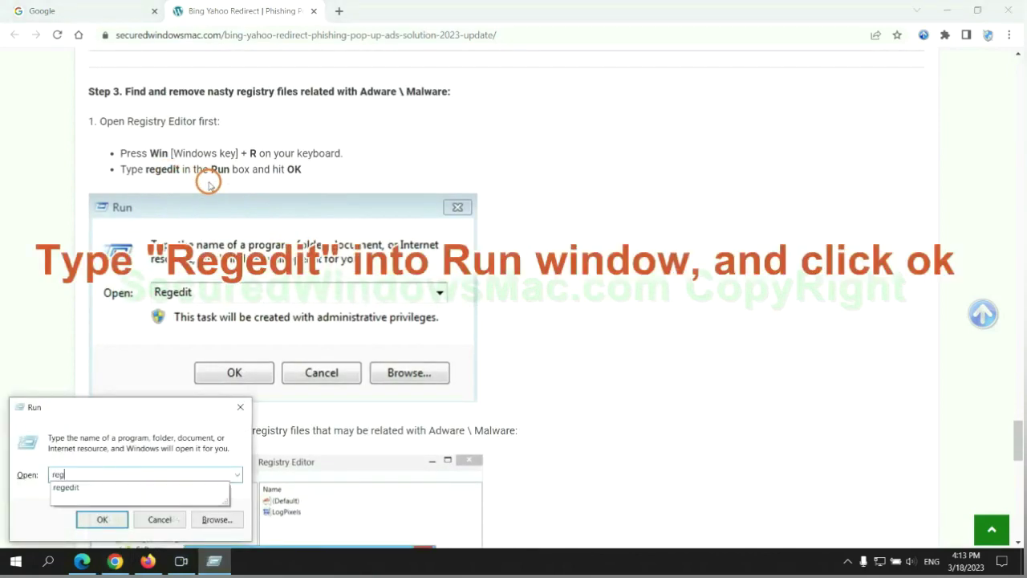
type("gedit")
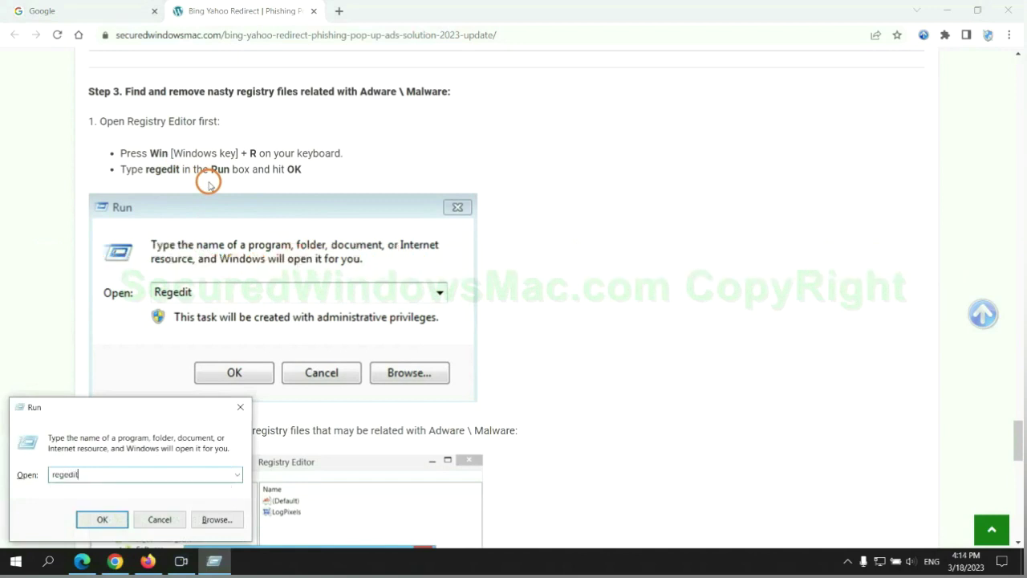
key("ctrl+a")
key("Return")
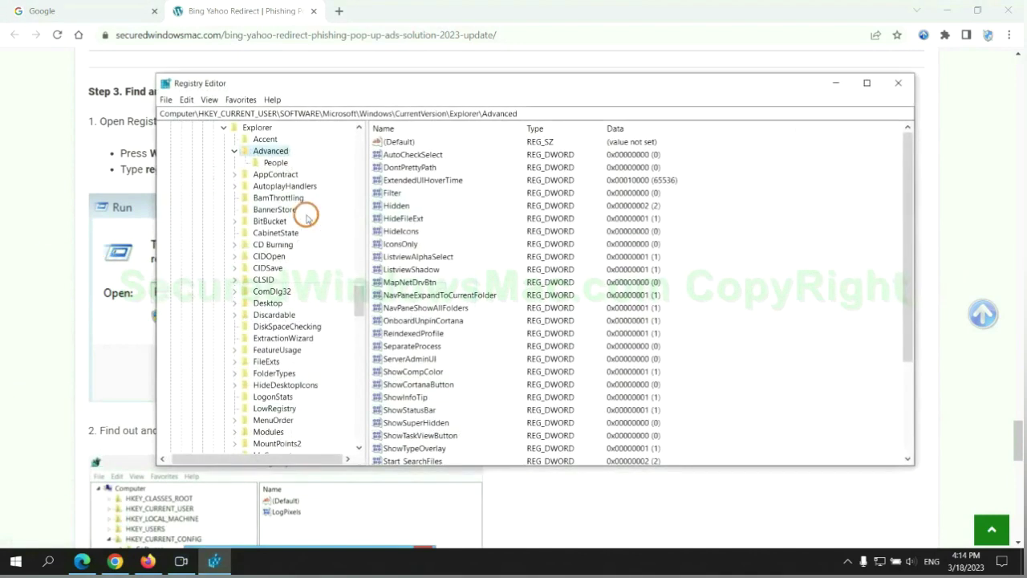
Step: Search the registry for 'Apps' and bring up Delete on the StoreAppsOnTaskbar value
left_click(186, 100)
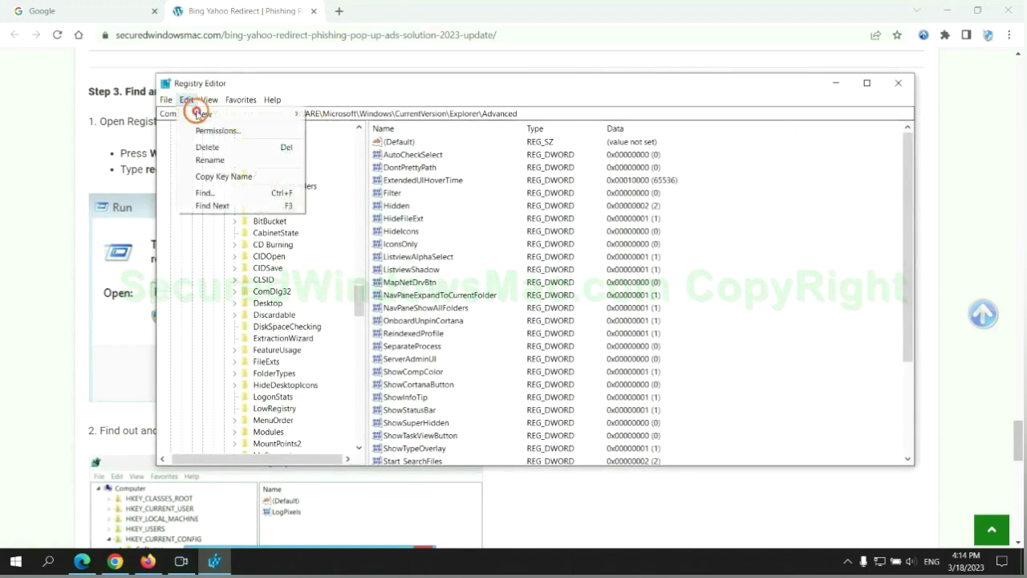
left_click(211, 193)
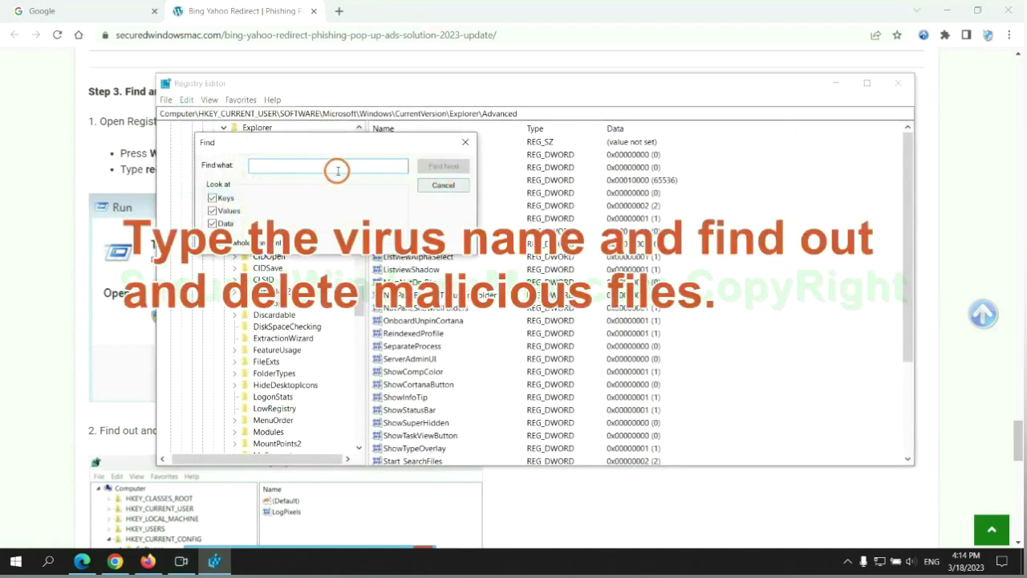
type("App")
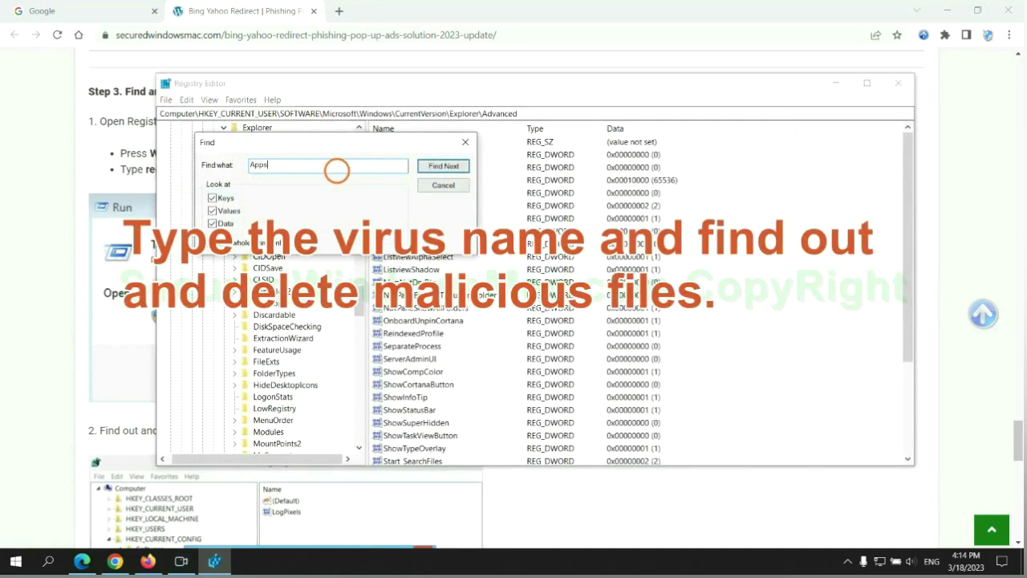
type("s")
key("Return")
scroll(584, 339, "down", 2)
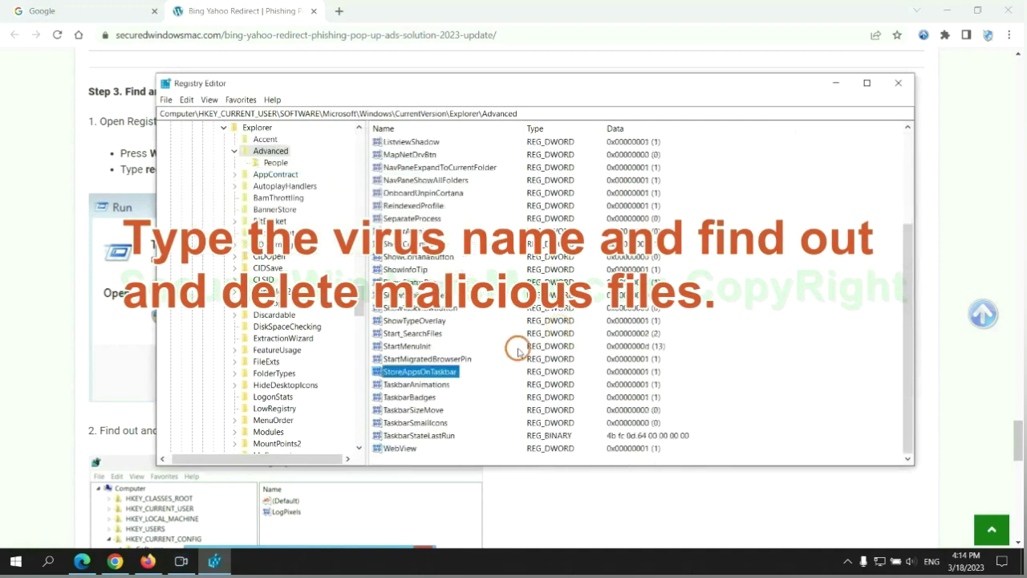
right_click(456, 373)
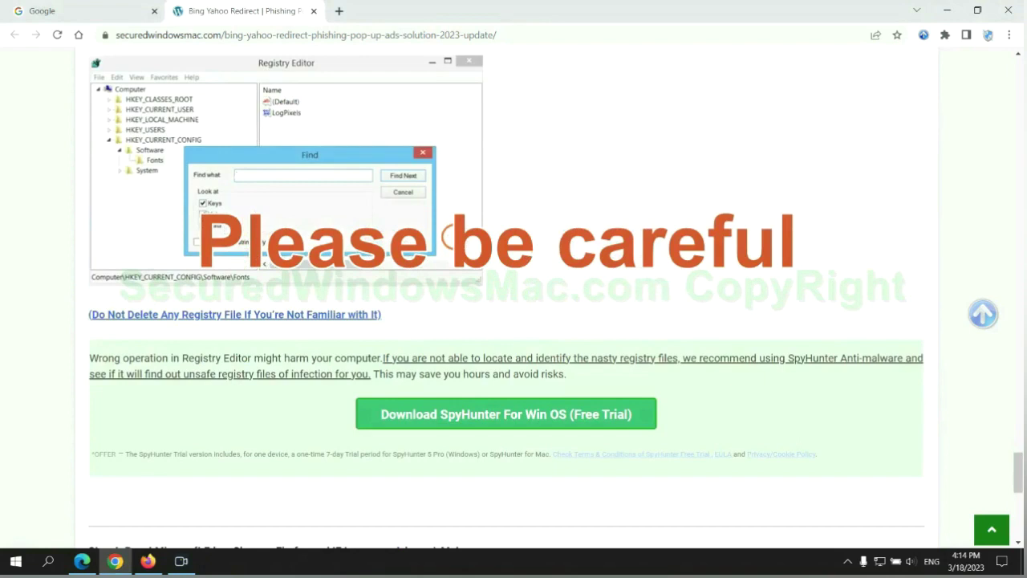
Step: Scroll the tutorial past the SpyHunter warning to Step 4's Edge, Chrome and Firefox reset instructions
scroll(452, 235, "down", 1)
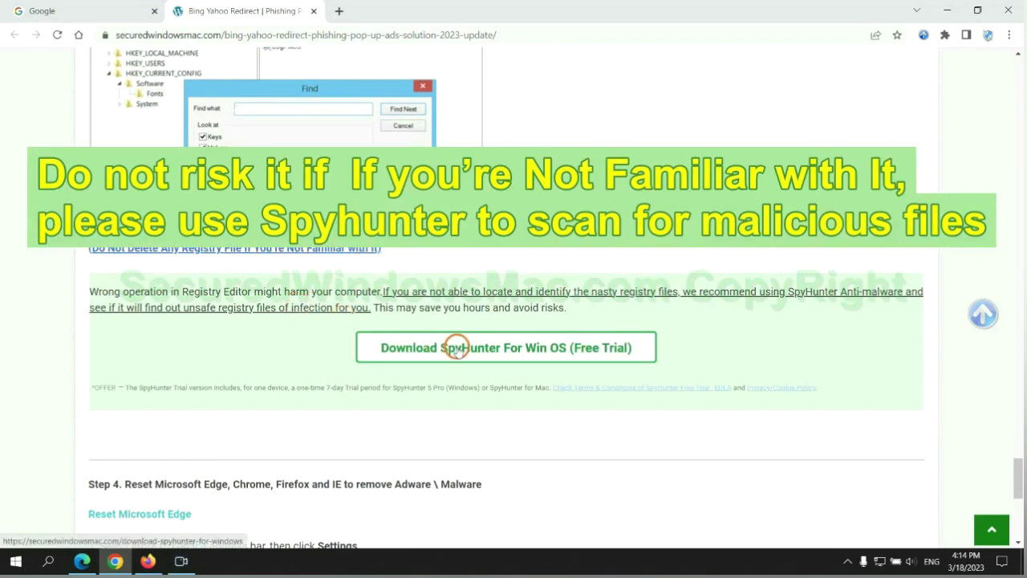
scroll(456, 346, "down", 6)
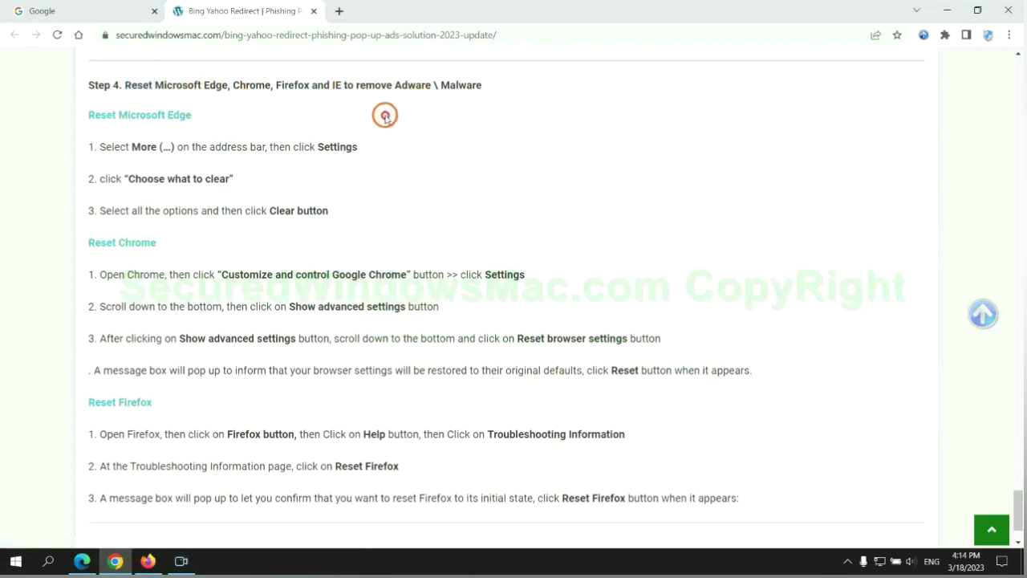
Step: In Edge's Privacy, search, and services settings, reach Clear browsing data for All time, then return to Chrome
left_click(84, 560)
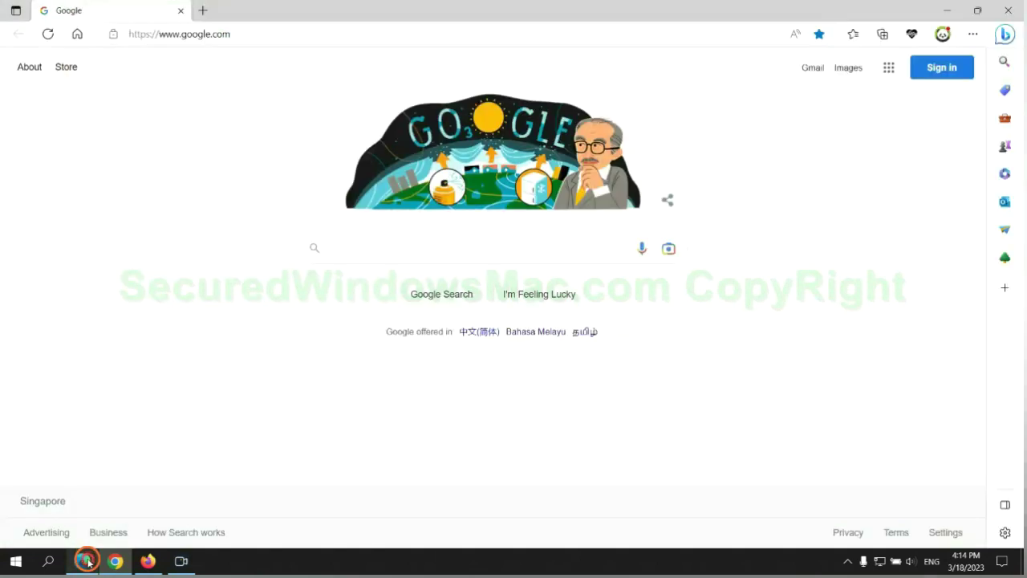
left_click(970, 35)
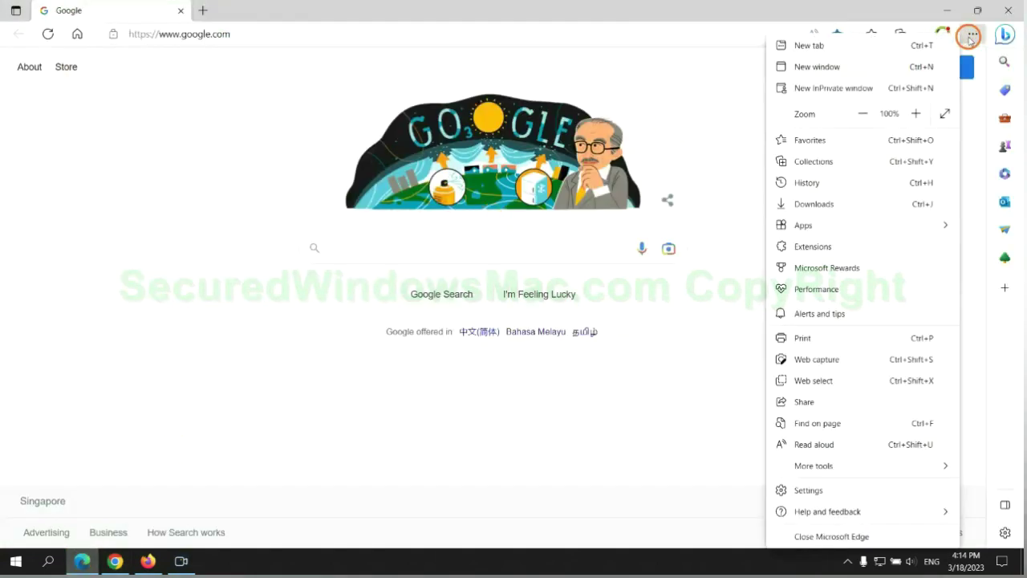
left_click(783, 490)
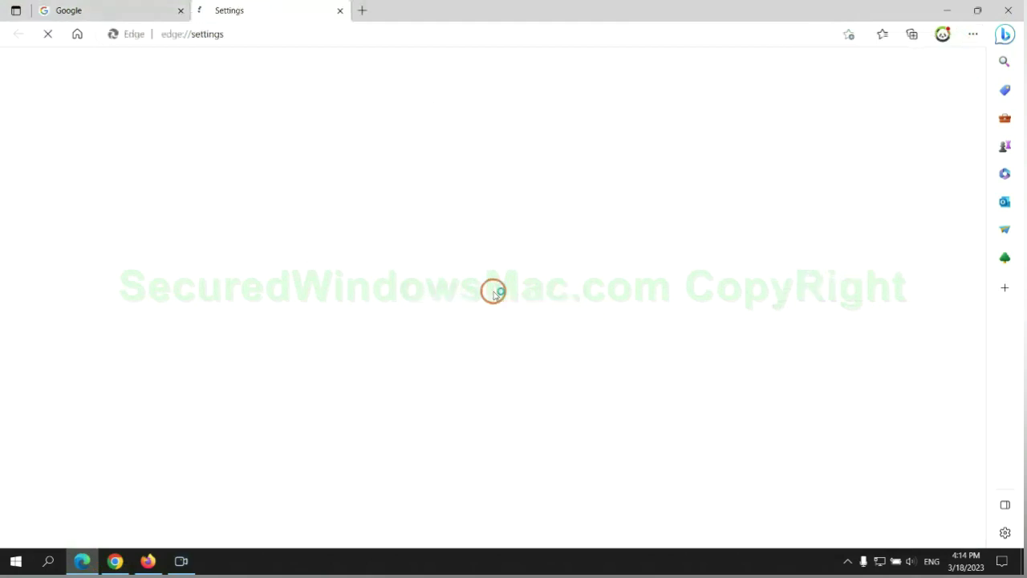
left_click(167, 162)
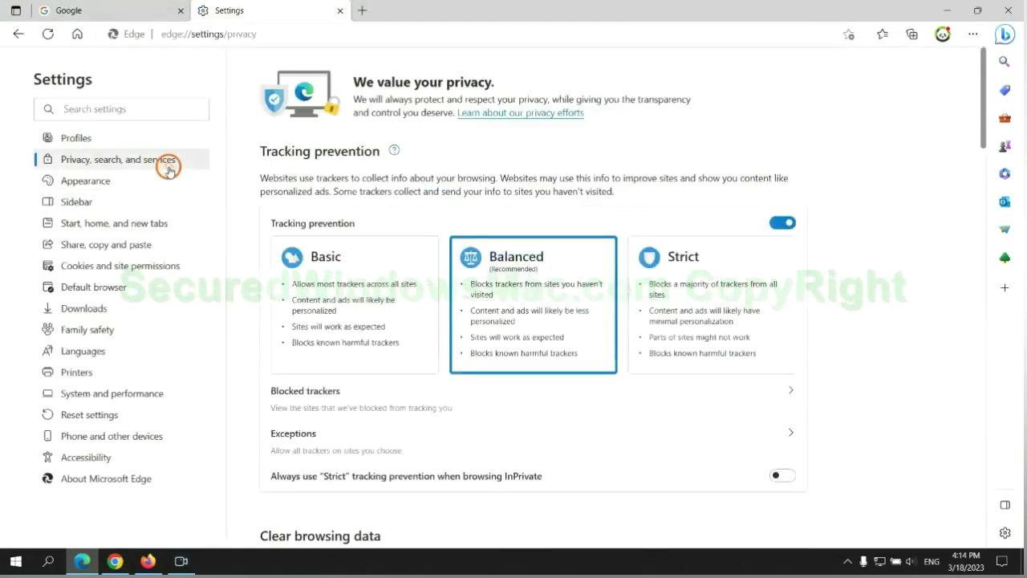
scroll(839, 353, "down", 3)
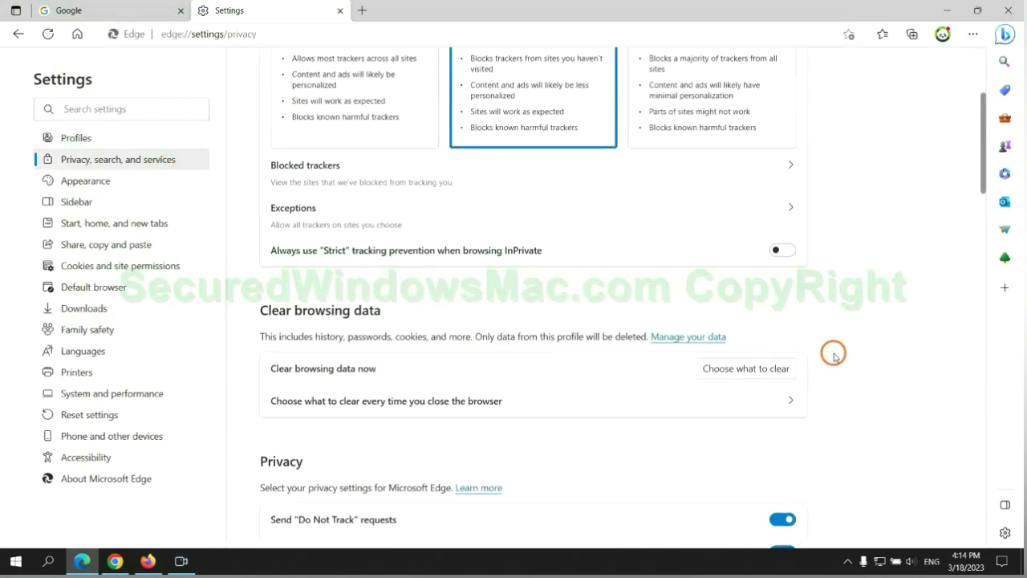
left_click(759, 372)
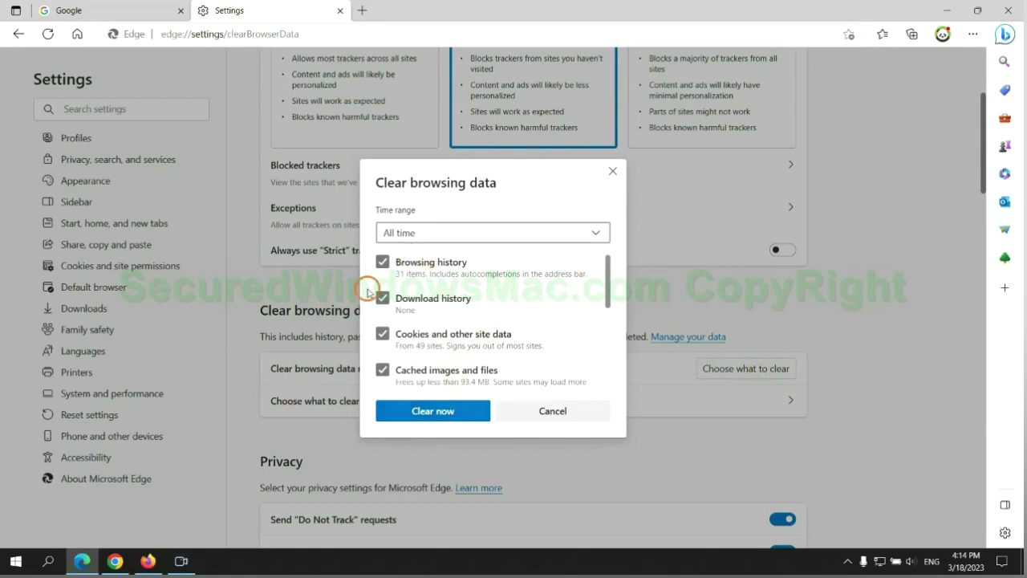
left_click(119, 559)
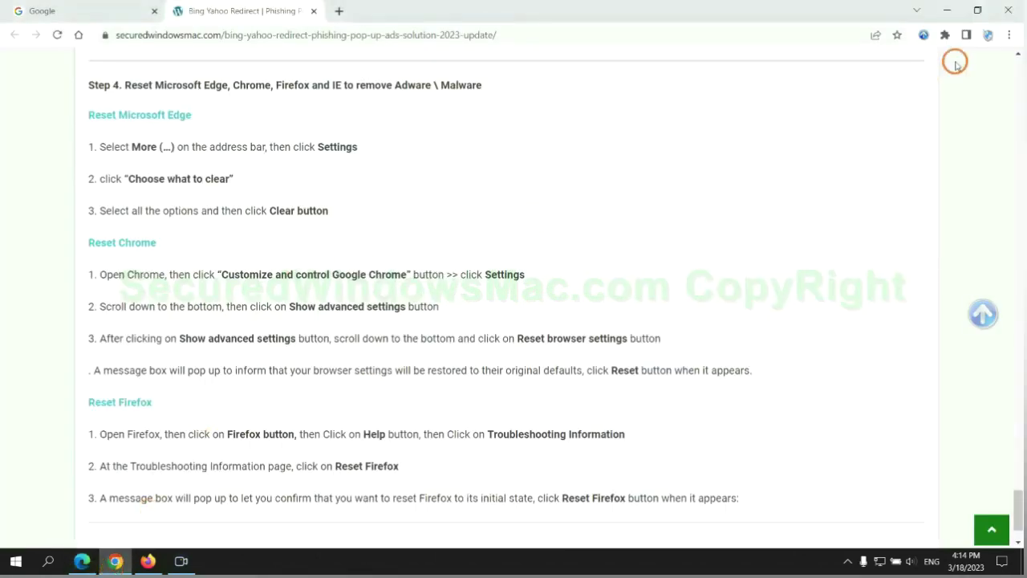
Step: In Chrome settings, bring up the Restore settings to their original defaults confirmation
left_click(1007, 40)
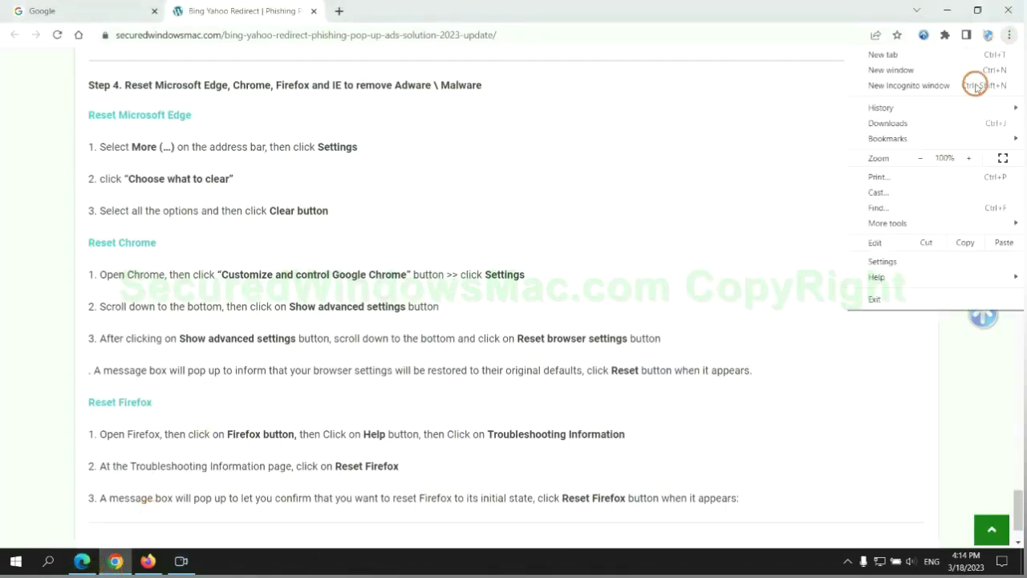
left_click(890, 261)
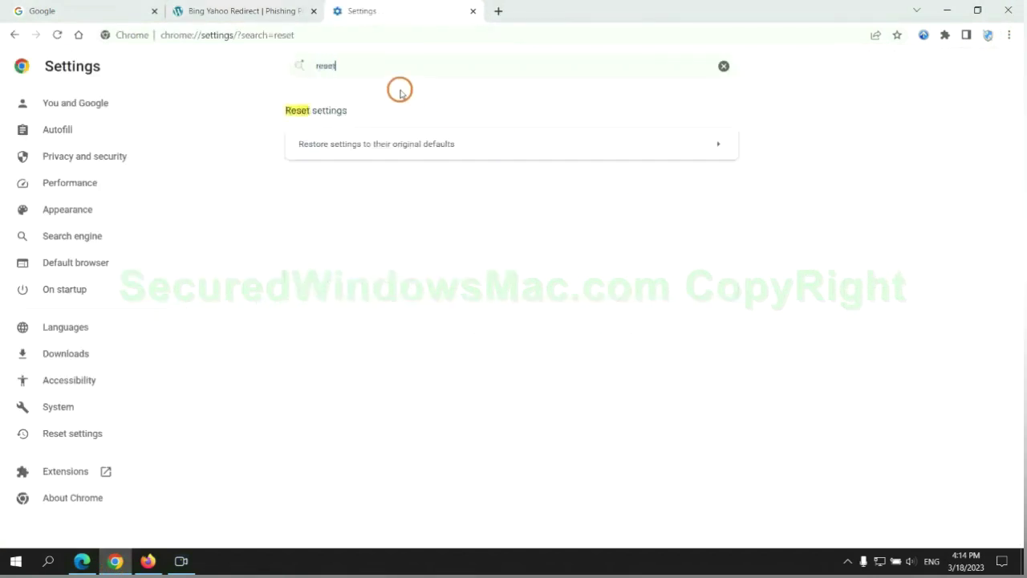
left_click(534, 357)
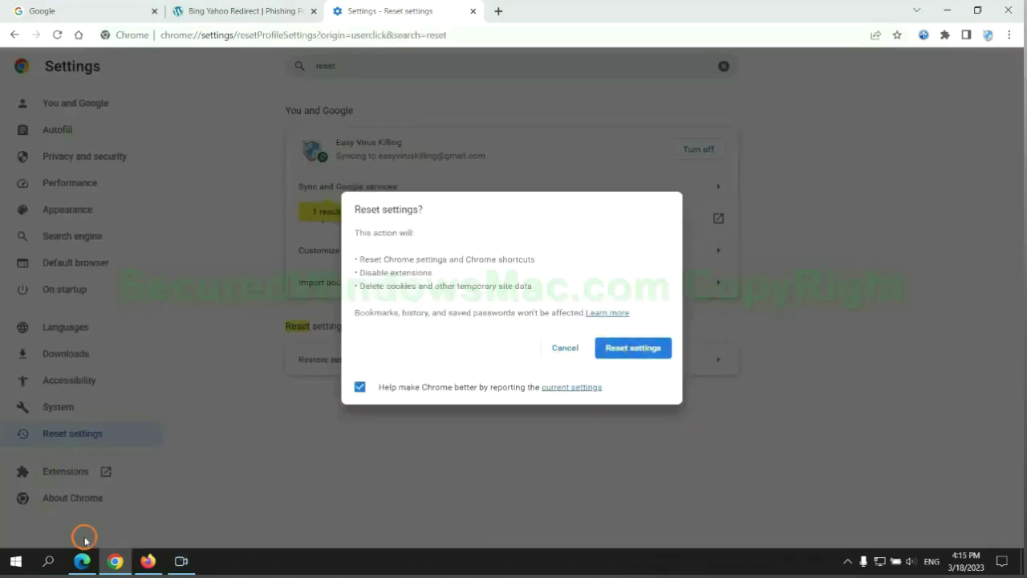
Step: Switch to Firefox and reach Help for Troubleshooting Information and the Refresh Firefox prompt
left_click(147, 561)
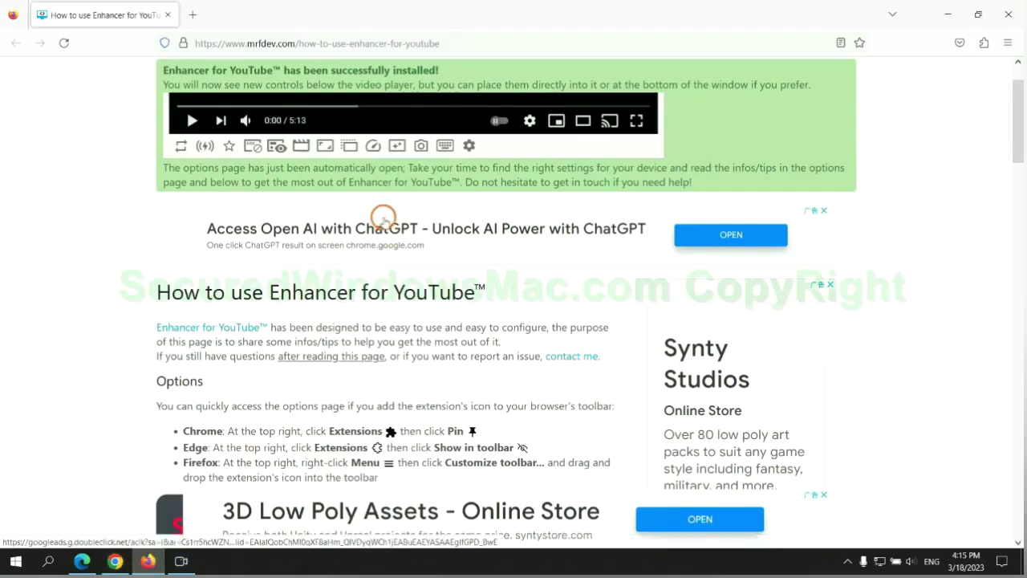
left_click(1008, 43)
left_click(868, 409)
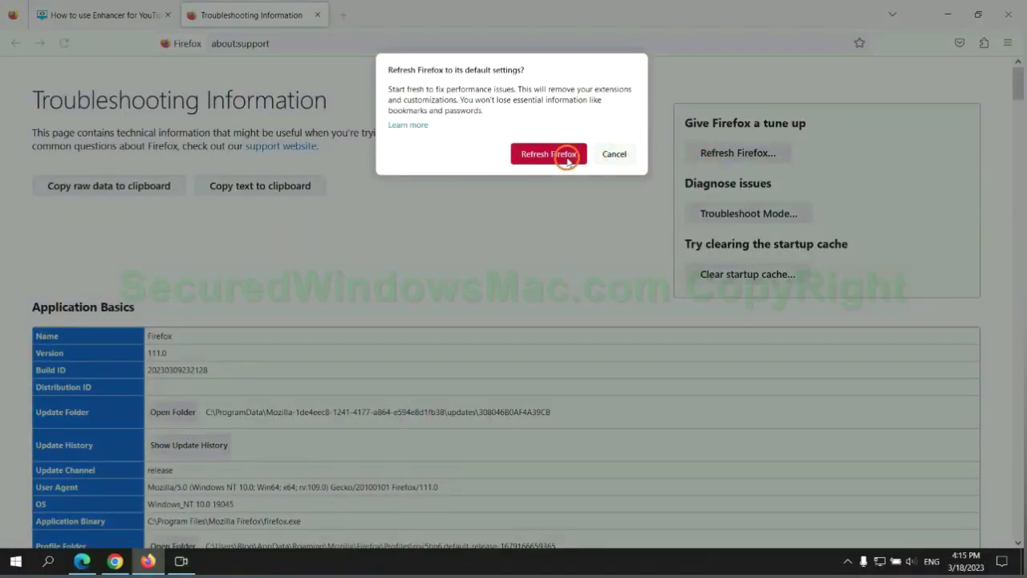
Step: Bring Chrome back to the front, where its Reset settings confirmation is still waiting
left_click(114, 561)
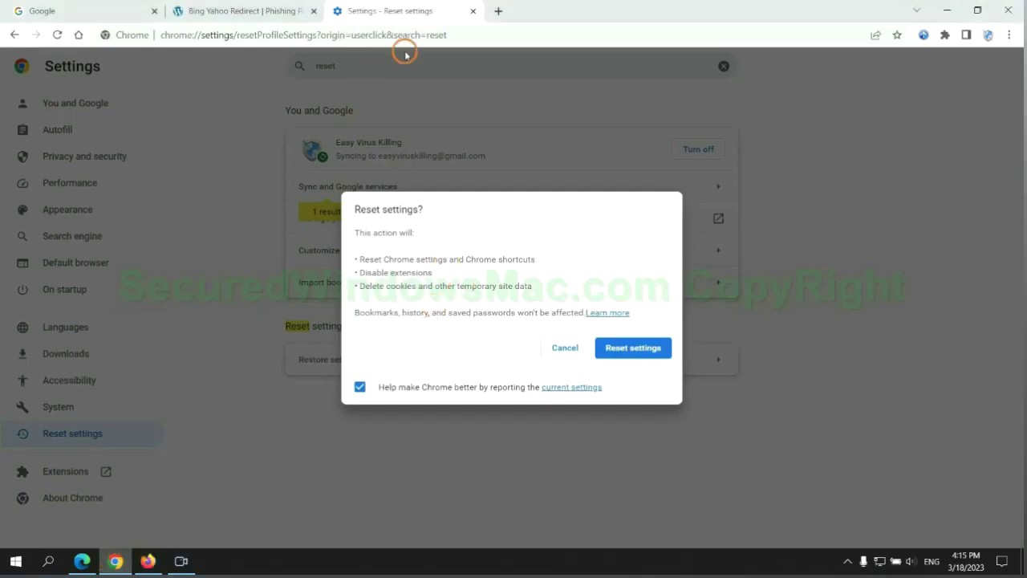